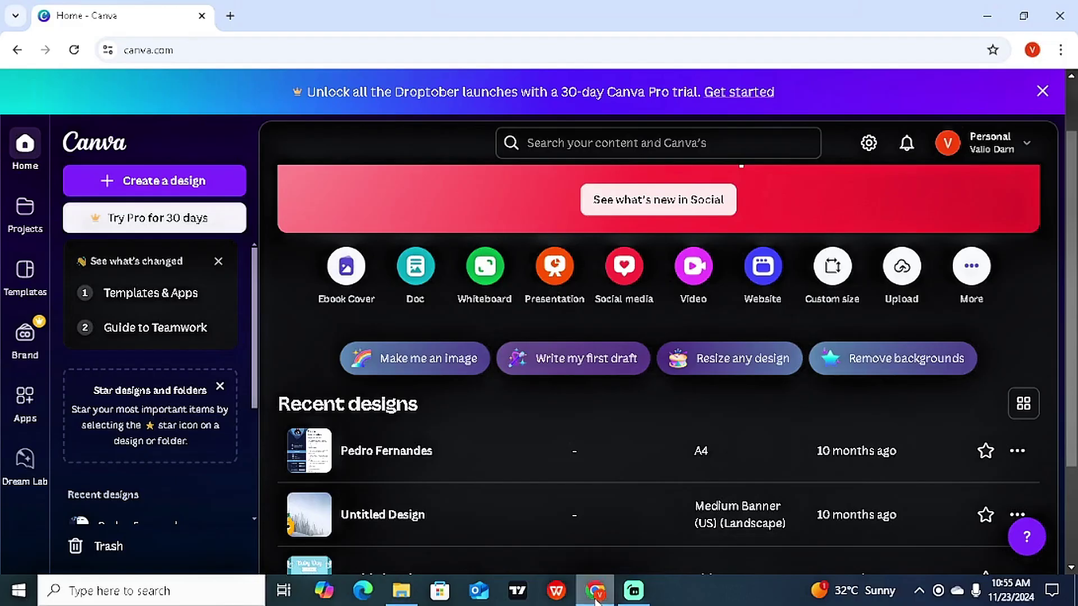
Step: Start a new blank 500 × 500 px Logo design by searching 'logo'
left_click(177, 191)
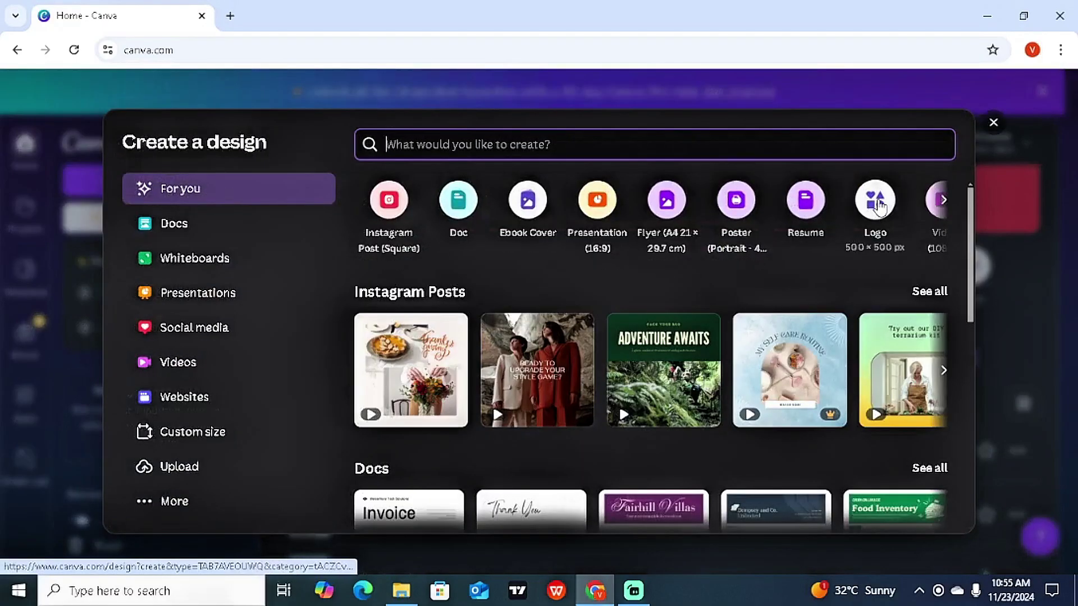
type("log")
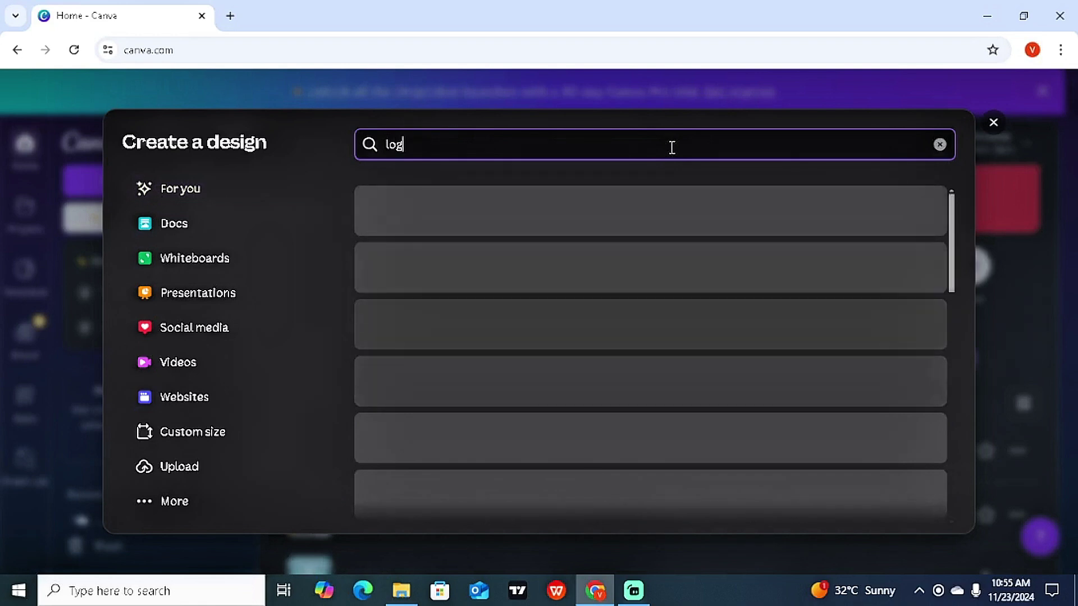
type("o")
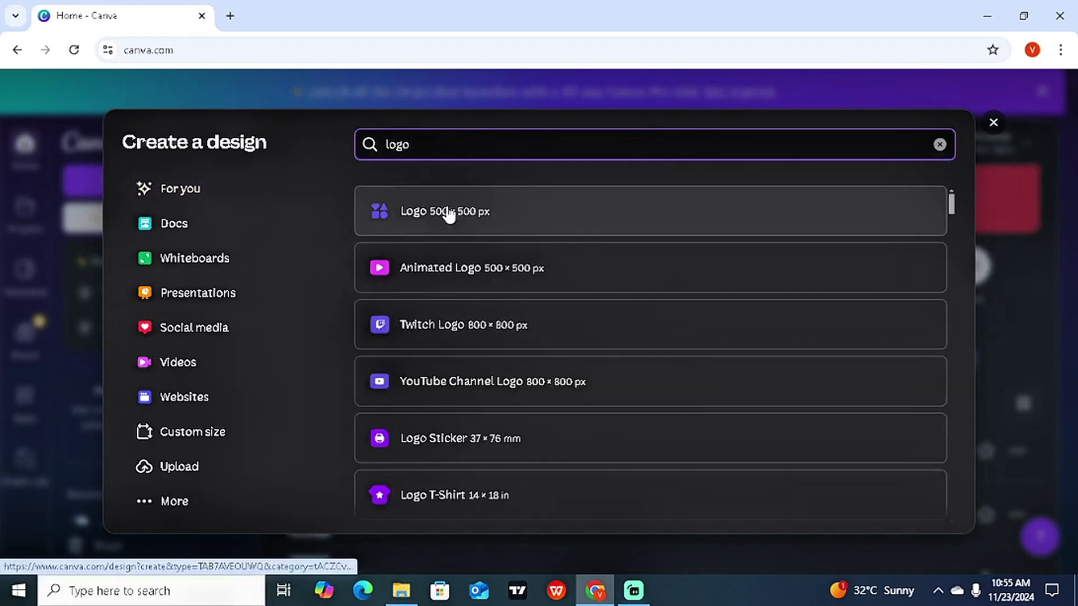
left_click(448, 212)
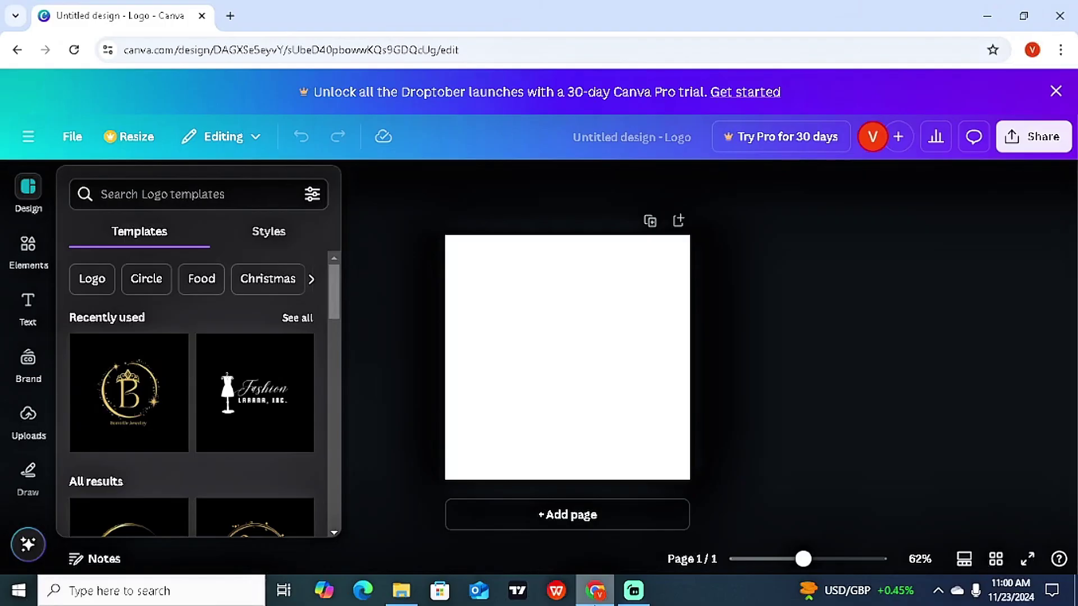
Step: Search templates for 'fashion' and apply the Black Gold Elegant Luxury Jewelry crowned B template
left_click(209, 195)
type("fashion")
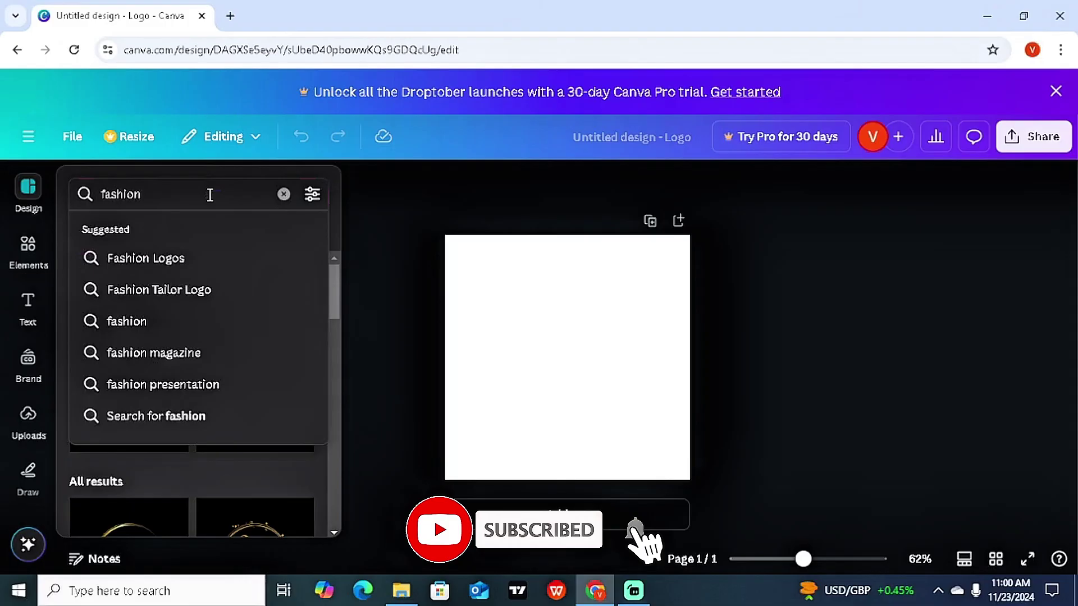
key("Return")
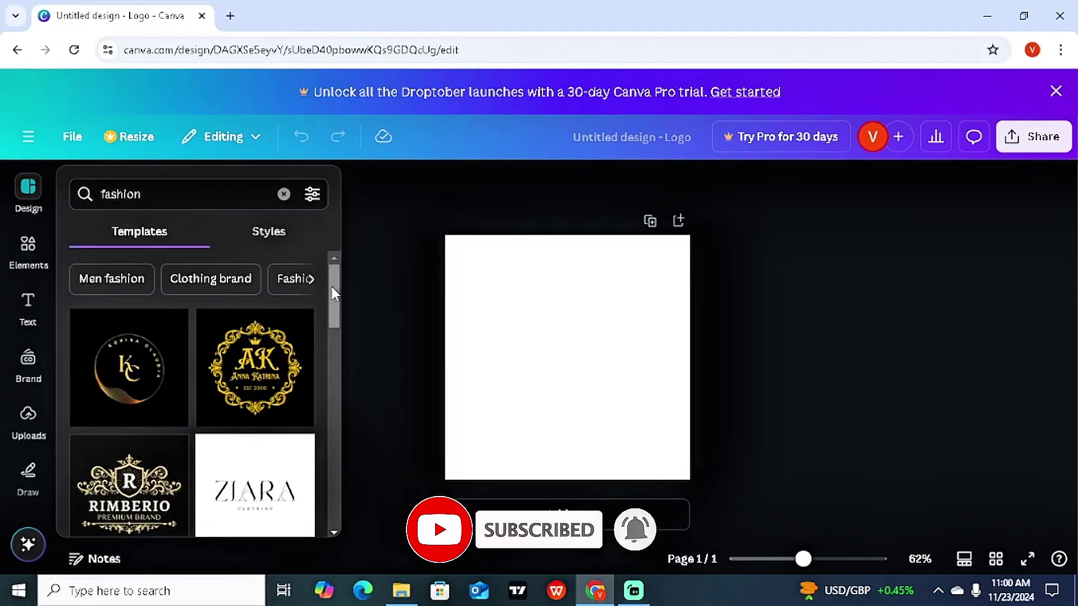
left_click_drag(334, 290, 317, 430)
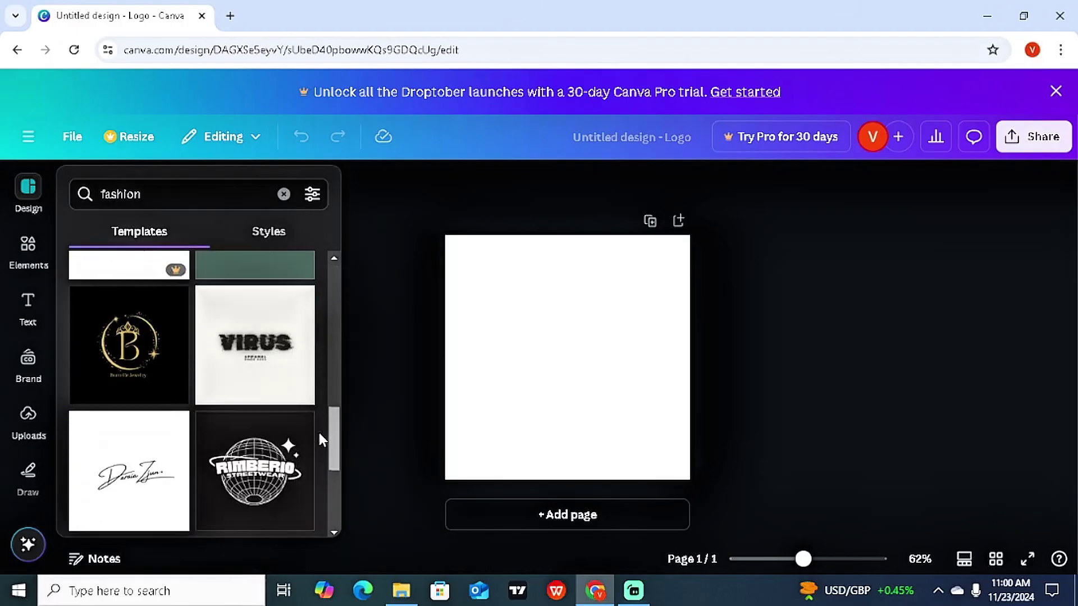
left_click(134, 354)
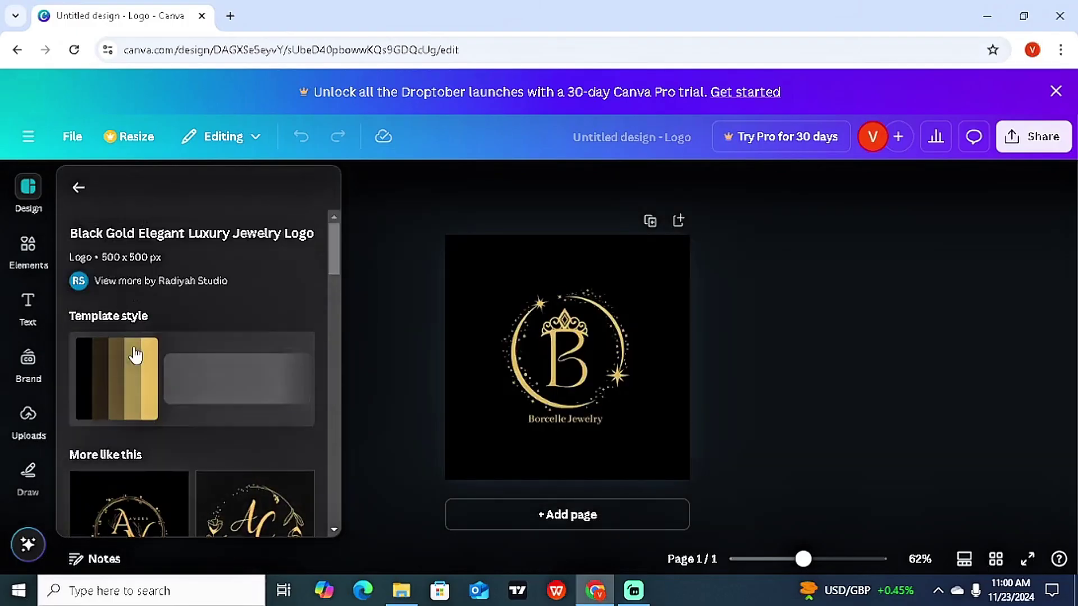
left_click(81, 188)
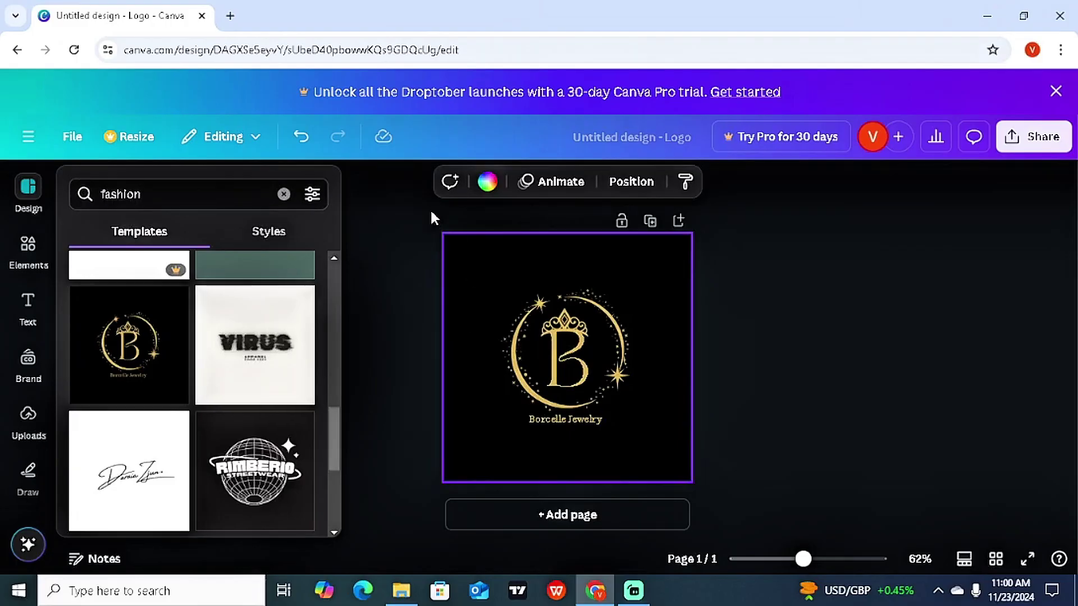
Step: Replace the 'Borcelle Jewelry' tagline with 'Kidkes Clothing Store'
left_click(547, 420)
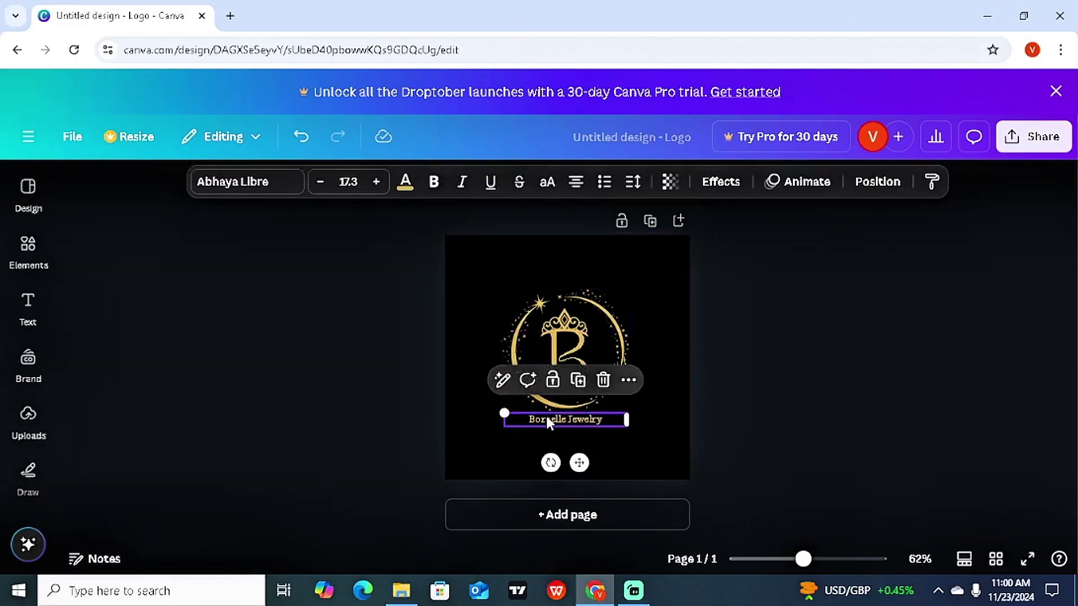
left_click_drag(529, 419, 547, 419)
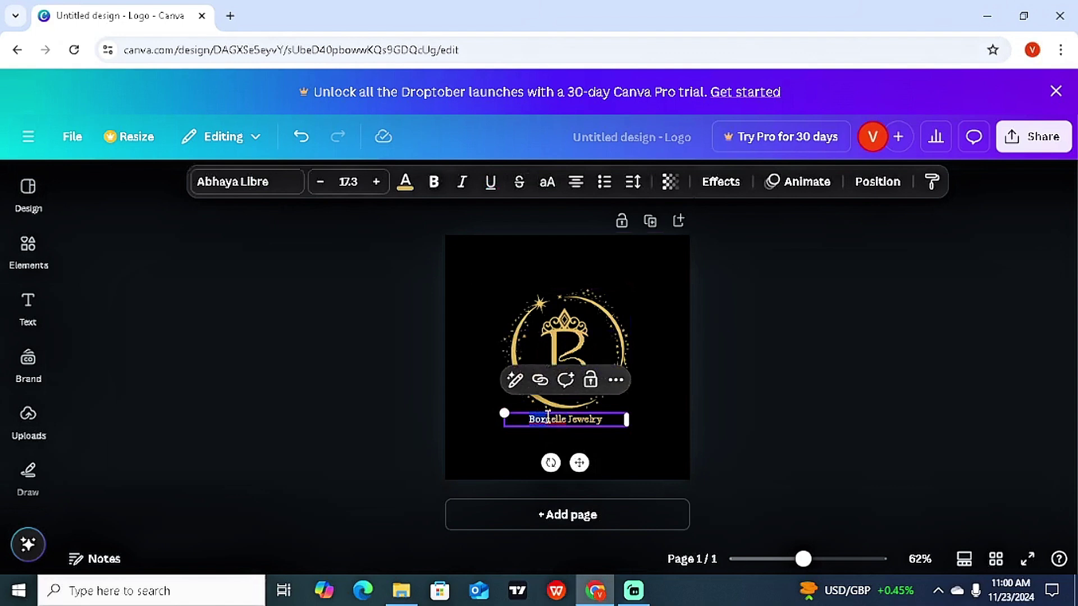
double_click(547, 418)
type("Kiddies Gl")
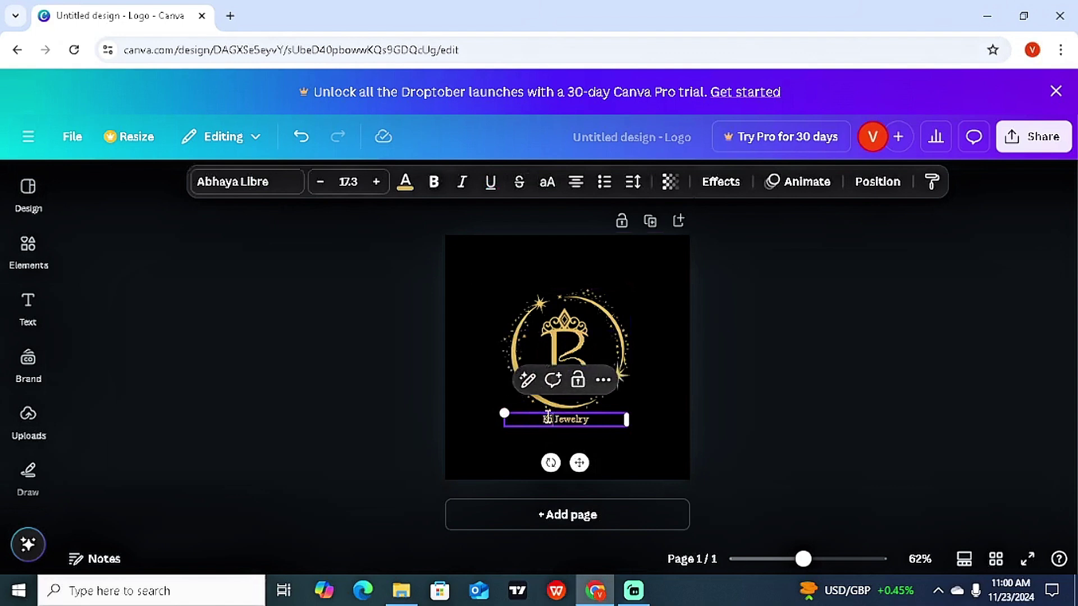
type("othing &")
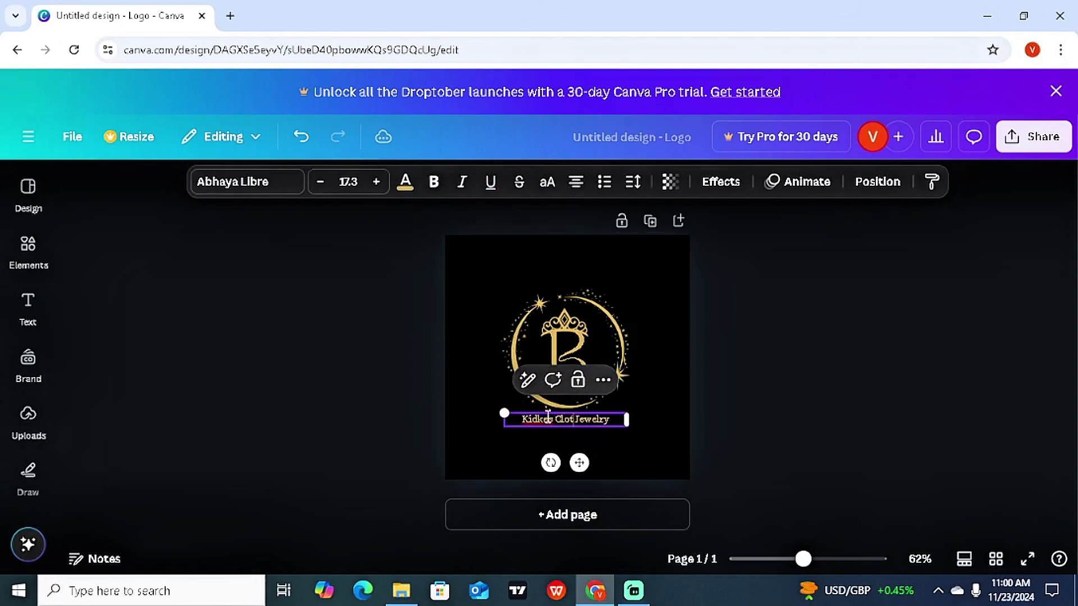
type("tore")
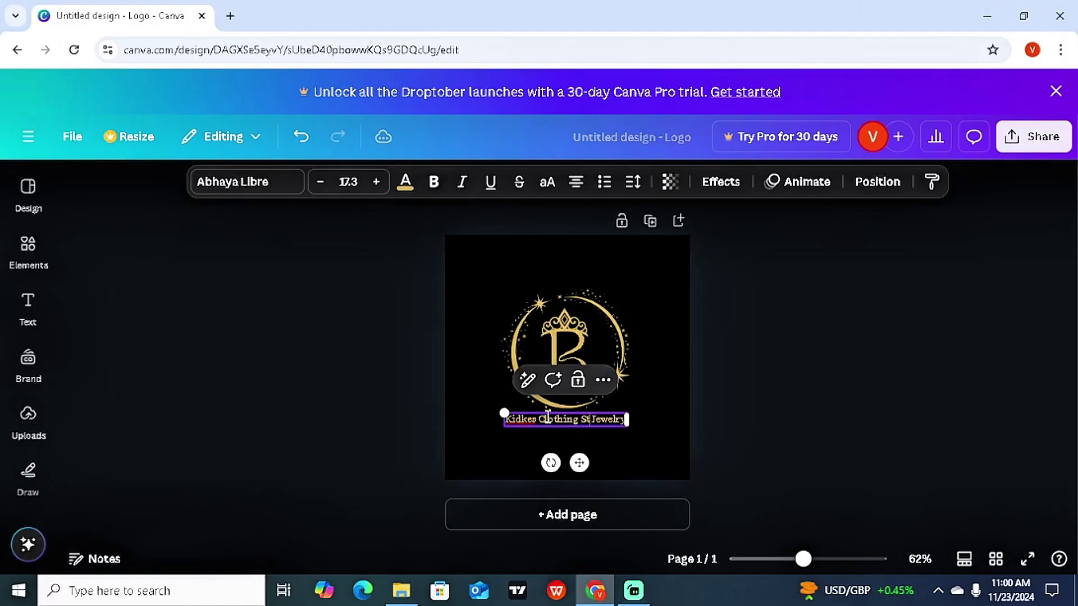
left_click_drag(591, 436, 543, 437)
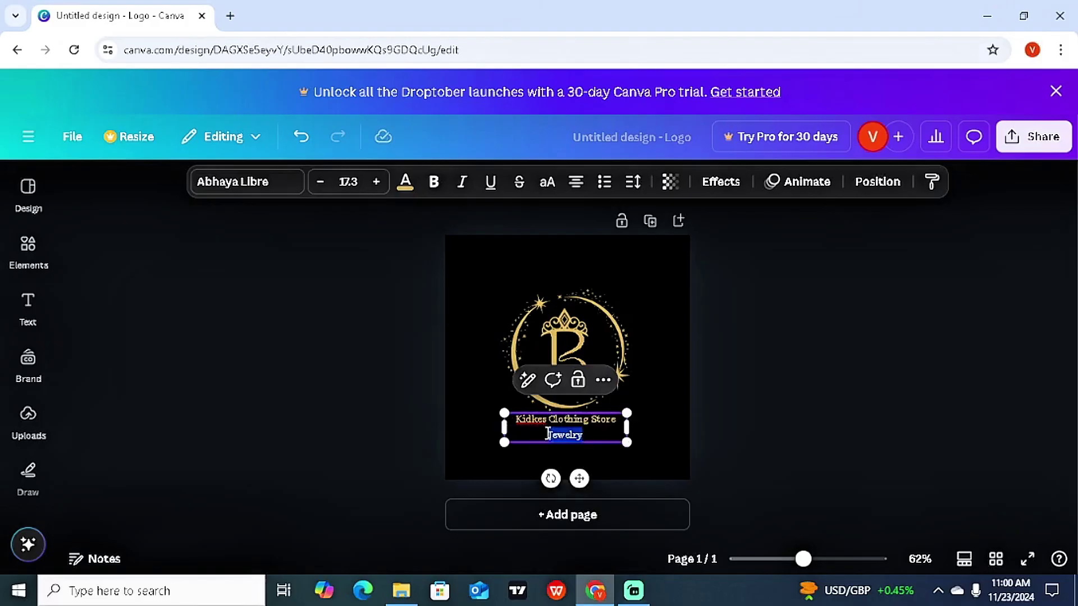
key("BackSpace")
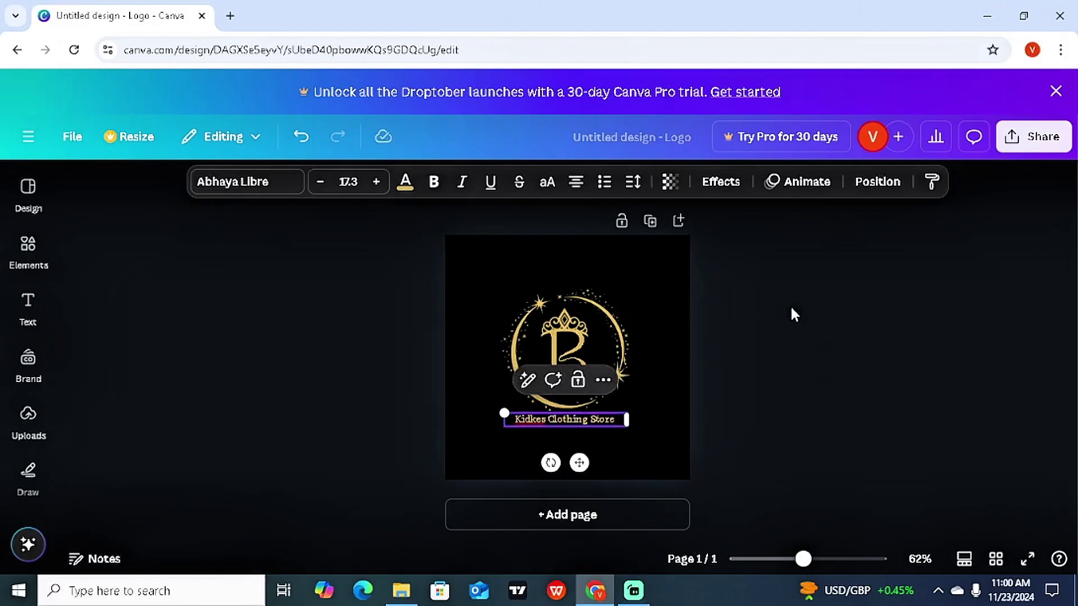
left_click(791, 313)
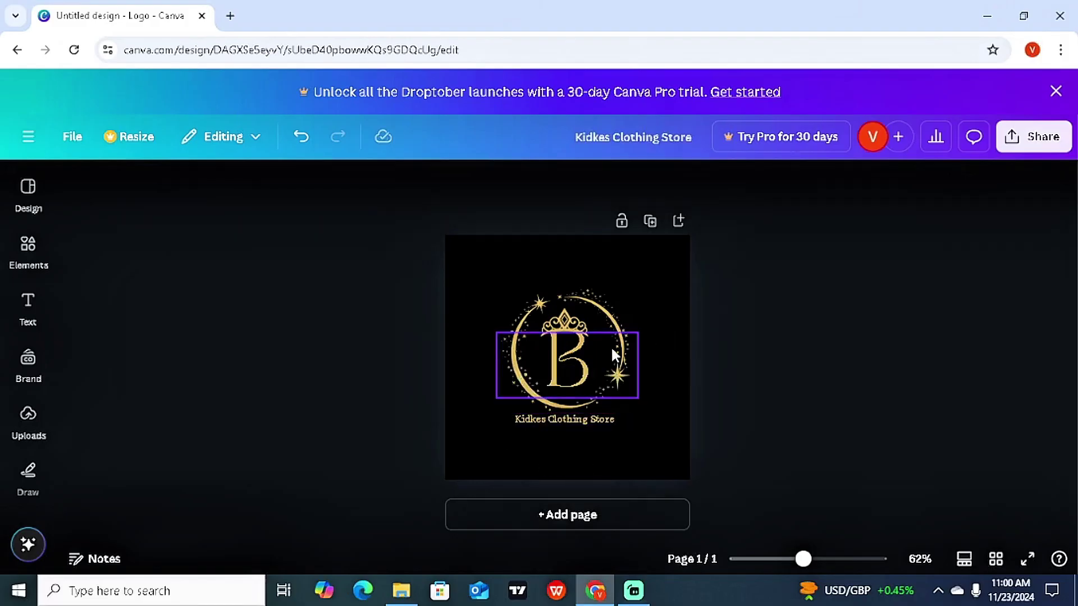
Step: Change the big monogram letter from B to R
left_click(565, 361)
double_click(564, 355)
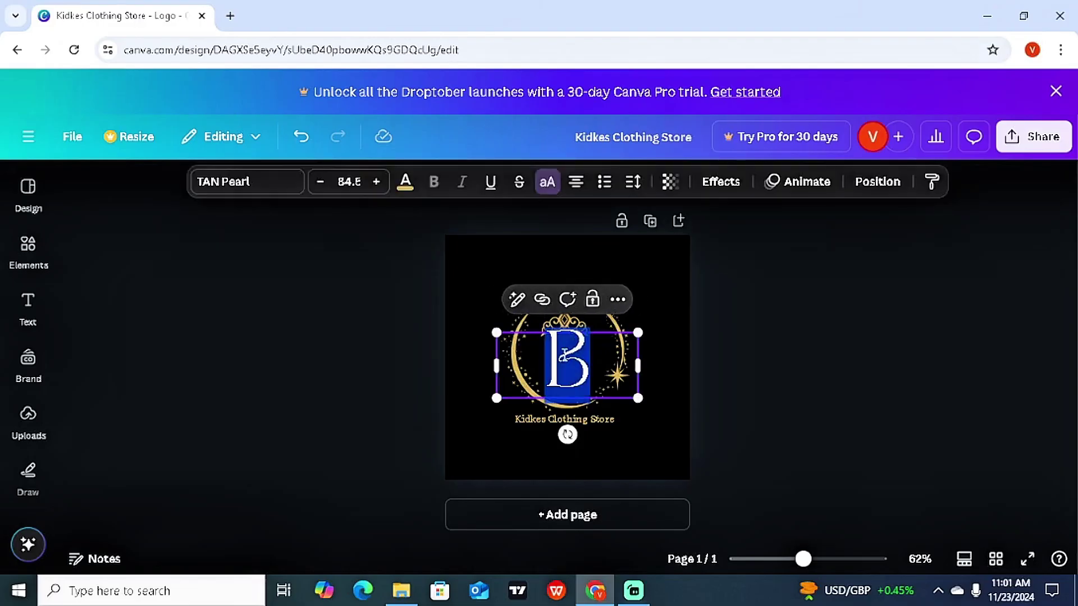
type("R")
left_click(769, 284)
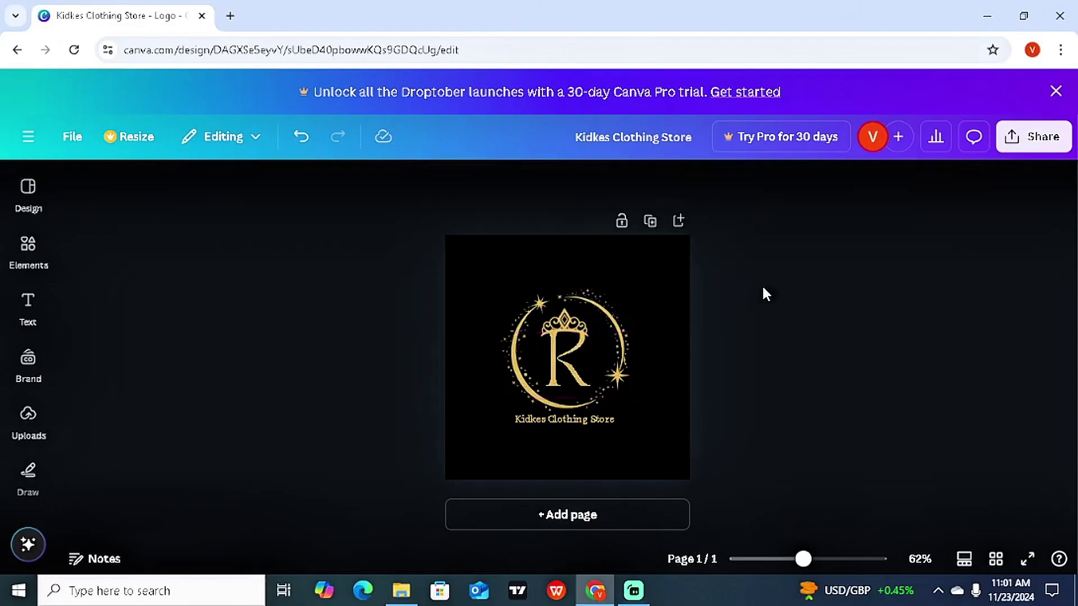
Step: Shrink the crown to about 71 × 43 and centre it above the monogram letter
left_click(573, 321)
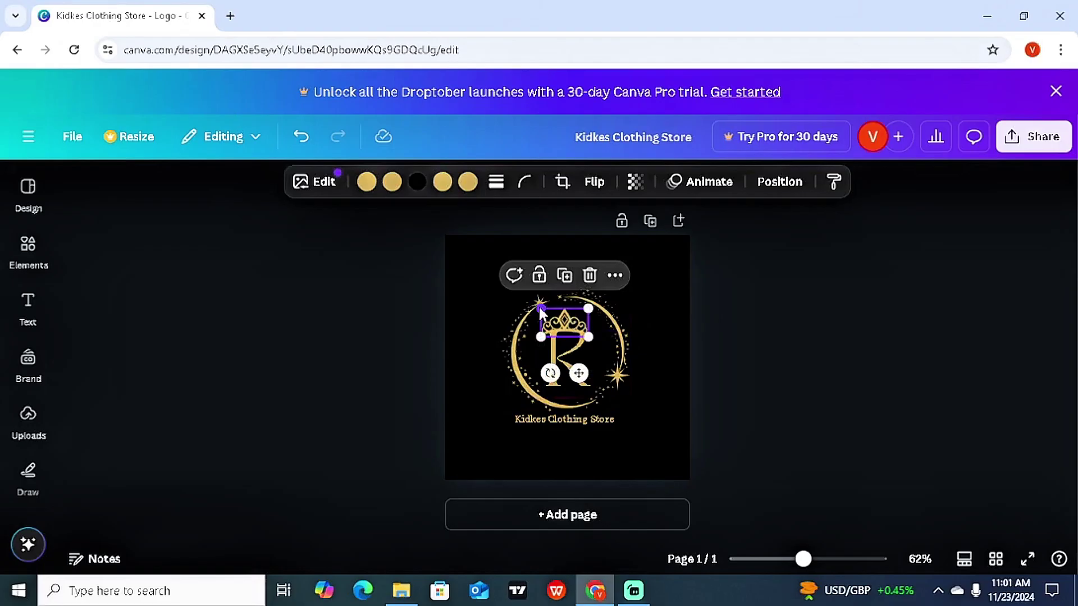
left_click_drag(541, 307, 553, 315)
left_click_drag(583, 372, 581, 360)
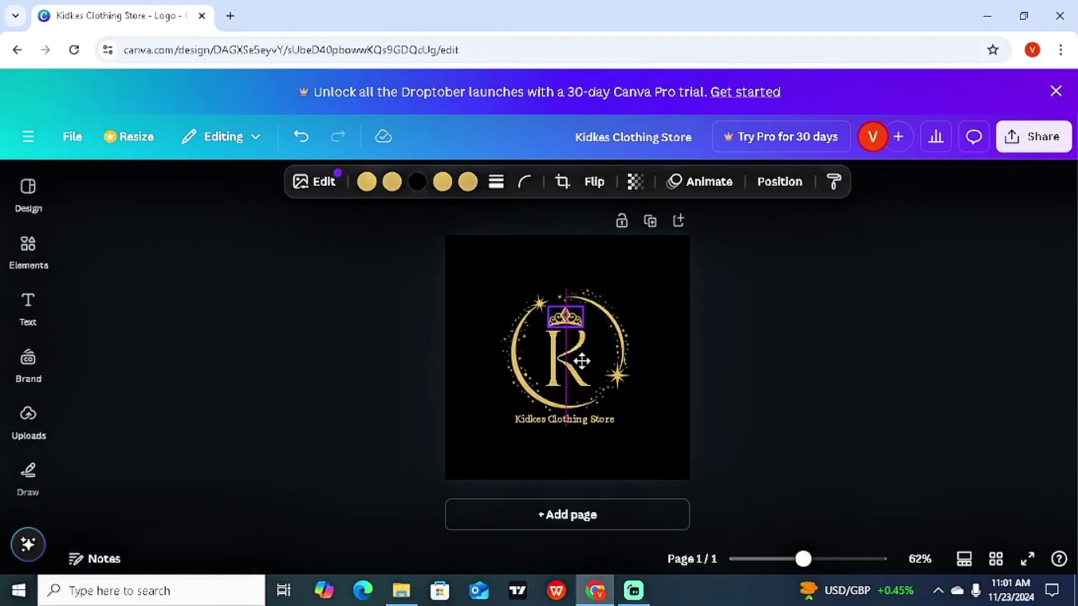
left_click(737, 374)
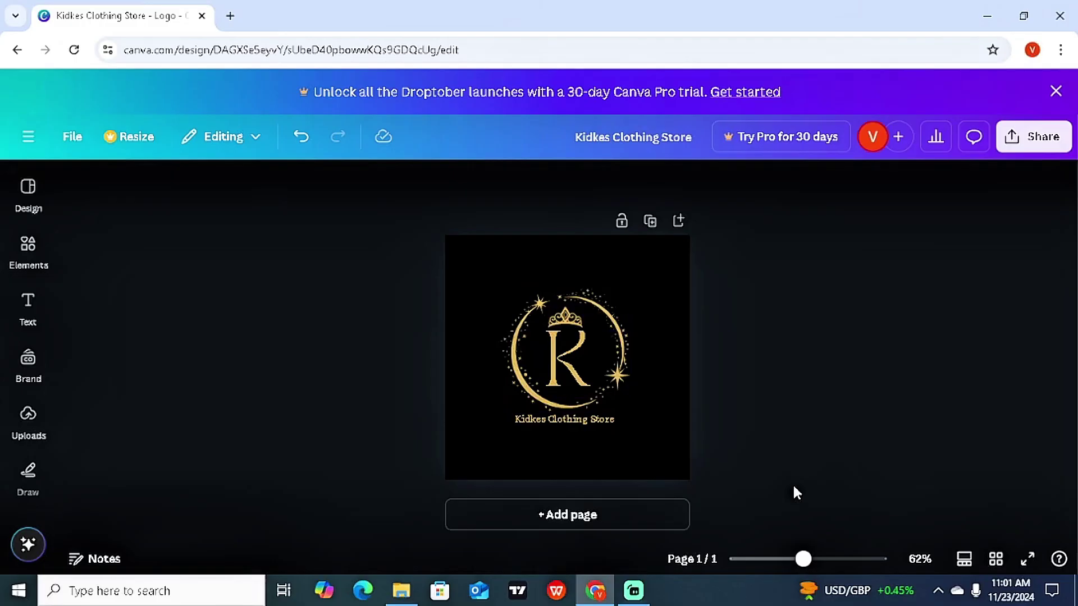
Step: Download the logo as a PDF Standard file, Kidkes Clothing Store.pdf
left_click(1035, 141)
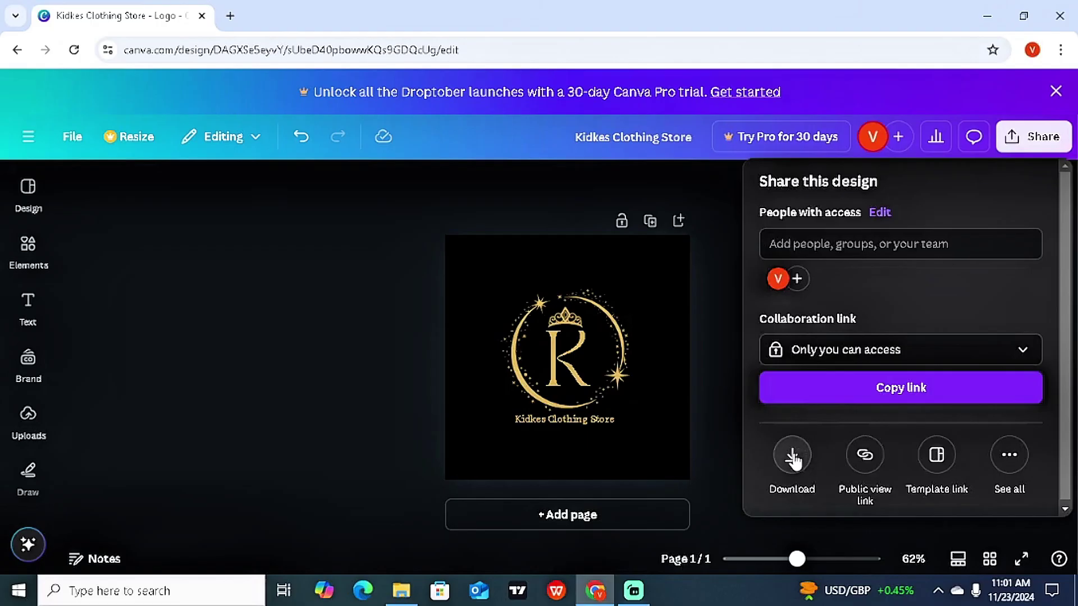
left_click(793, 454)
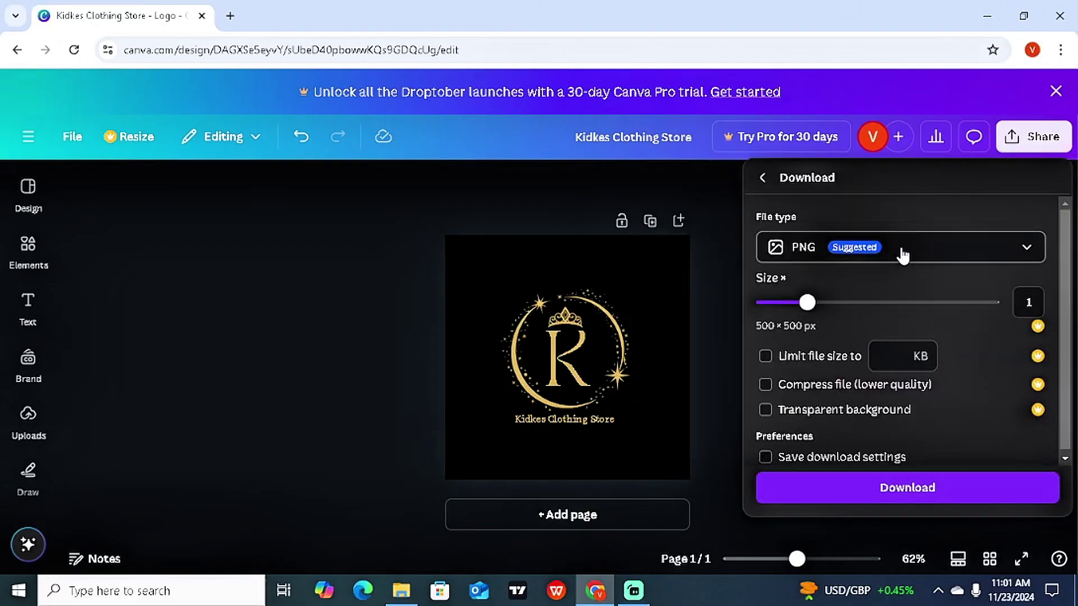
left_click(903, 255)
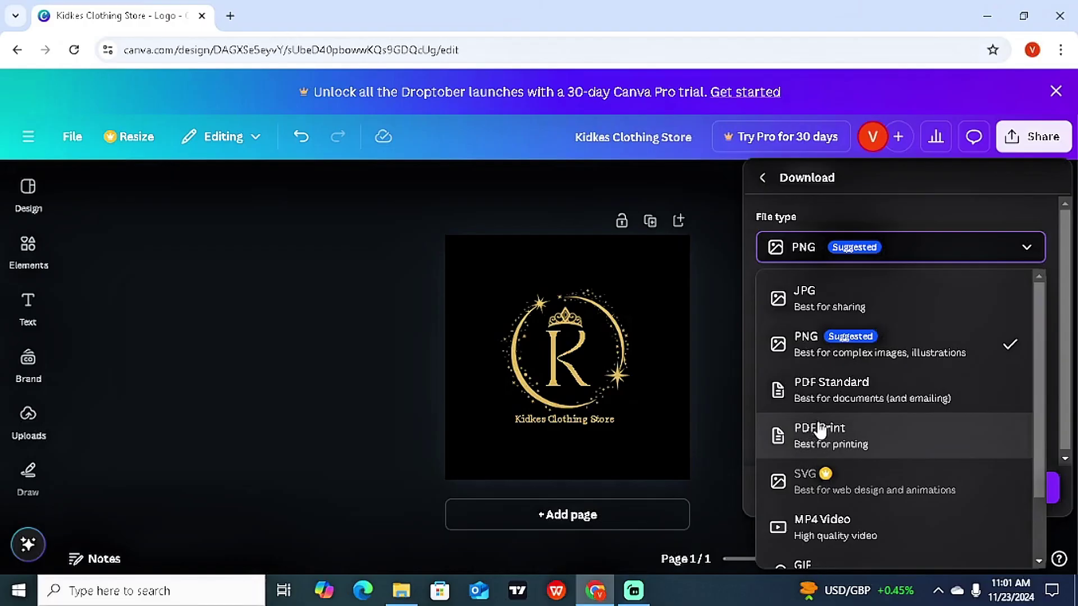
left_click(849, 405)
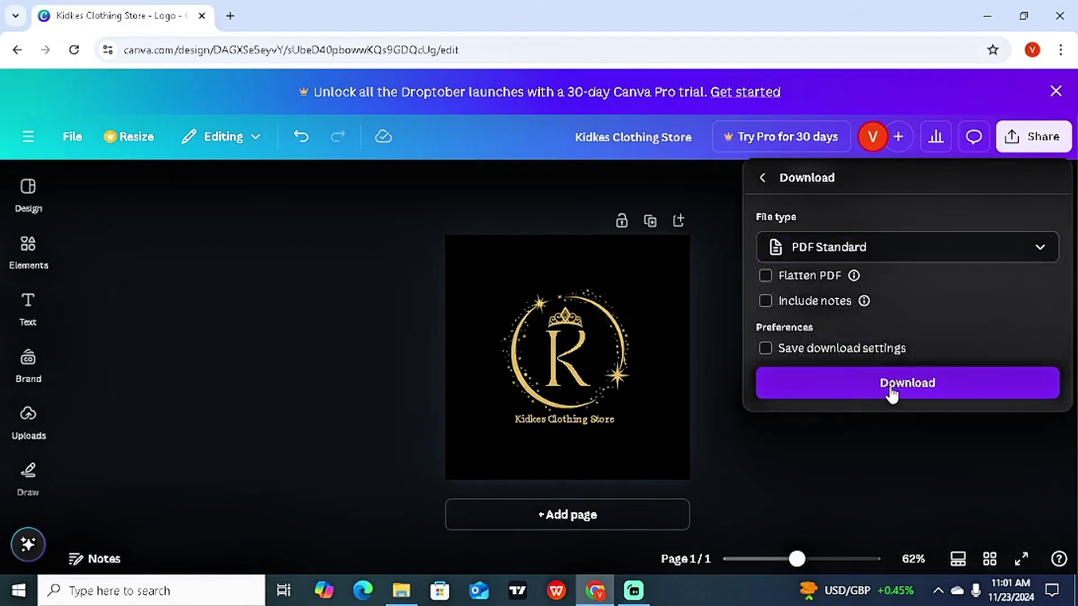
left_click(892, 393)
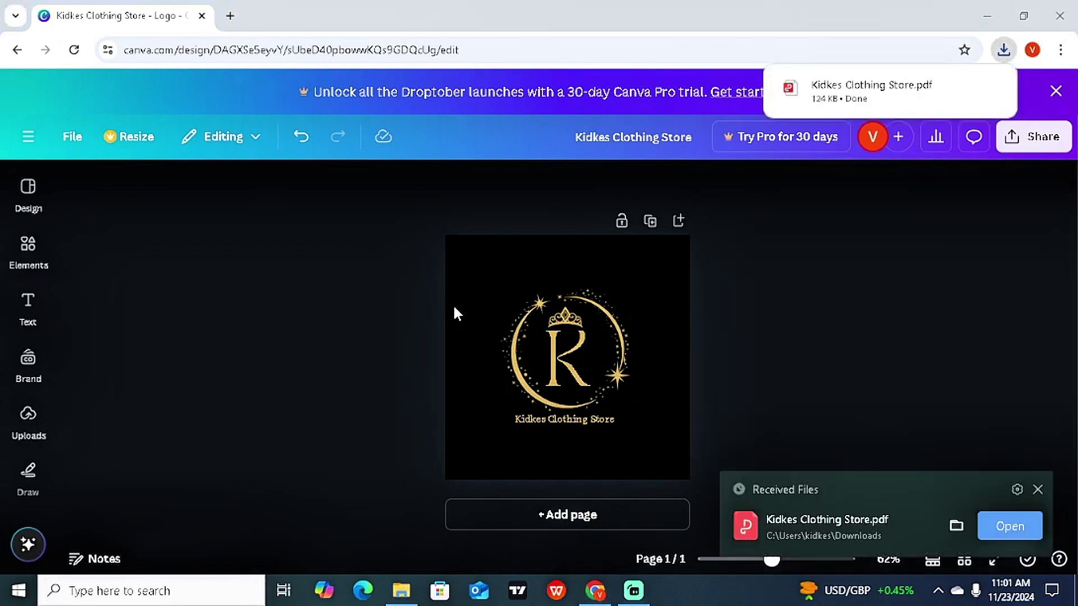
left_click(28, 247)
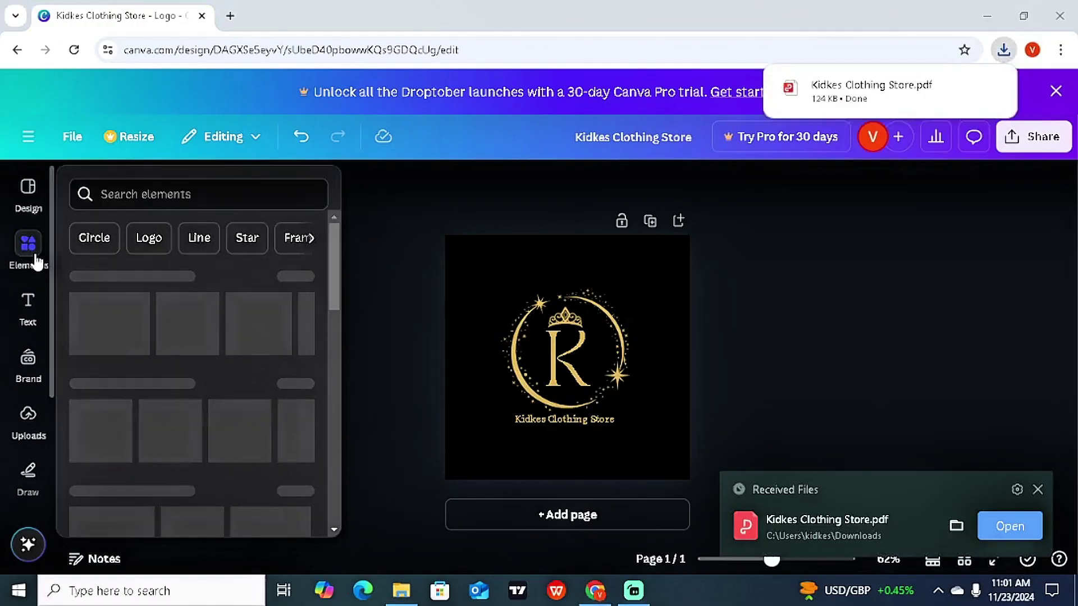
Step: Replace the current page with the Rimberio Kitchen logo template from a 'Cooking' search
left_click(23, 201)
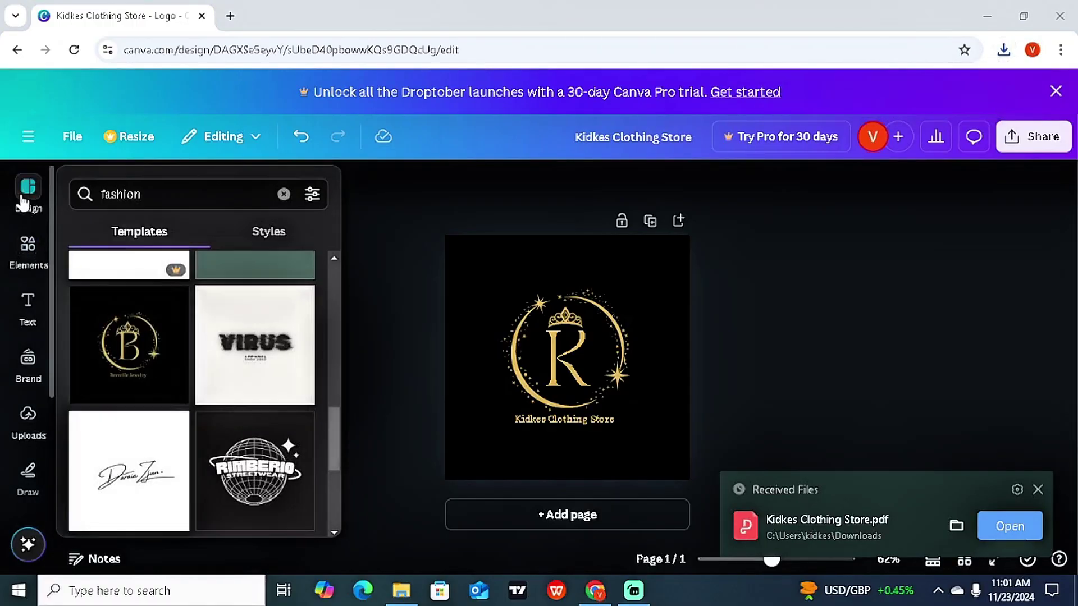
left_click(159, 193)
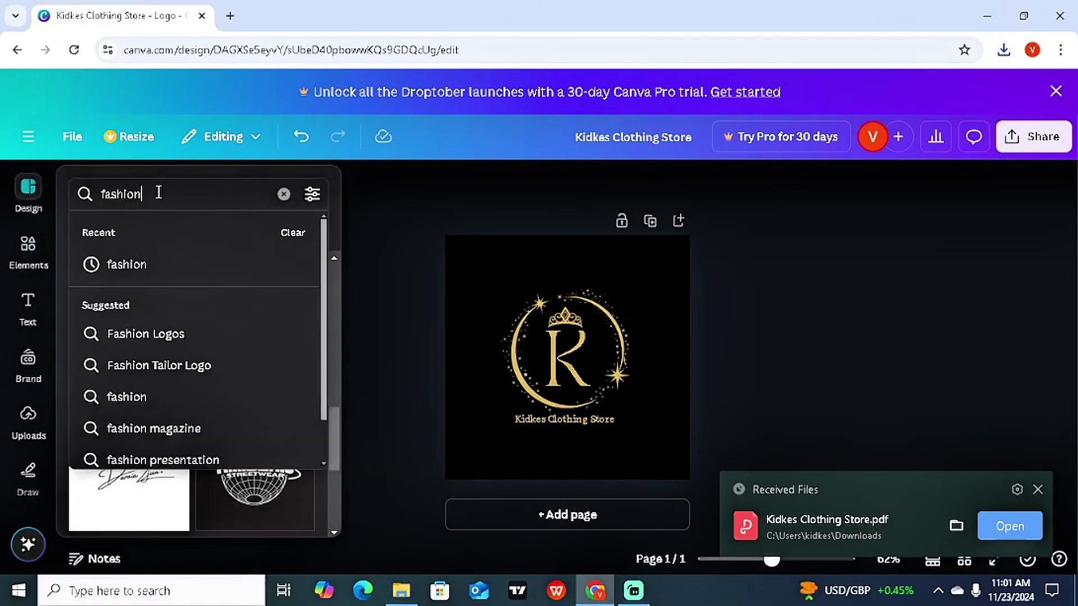
left_click_drag(158, 193, 84, 194)
type("Cooking")
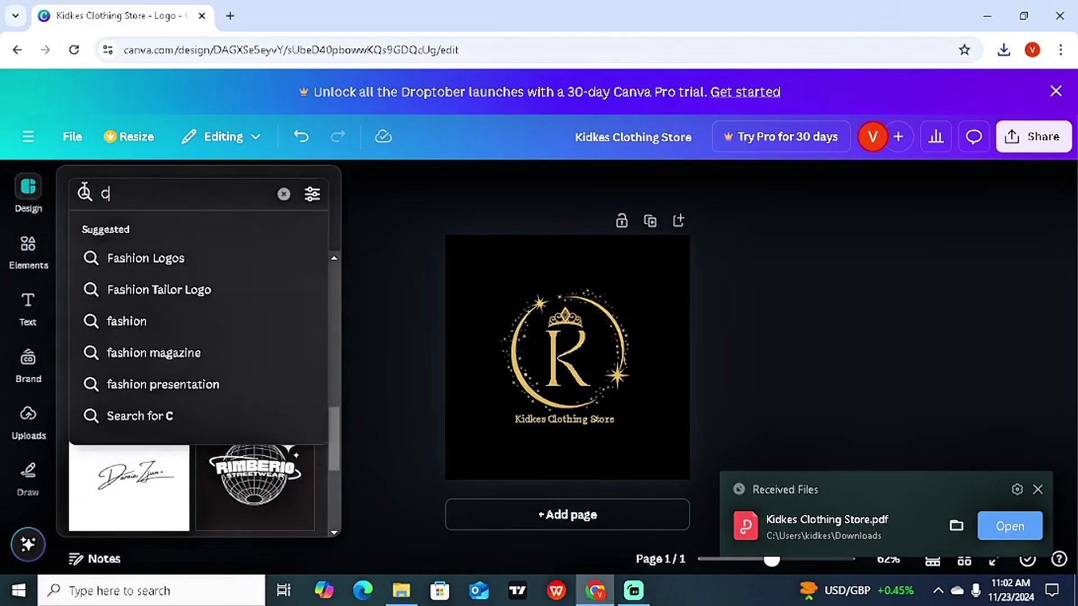
key("Return")
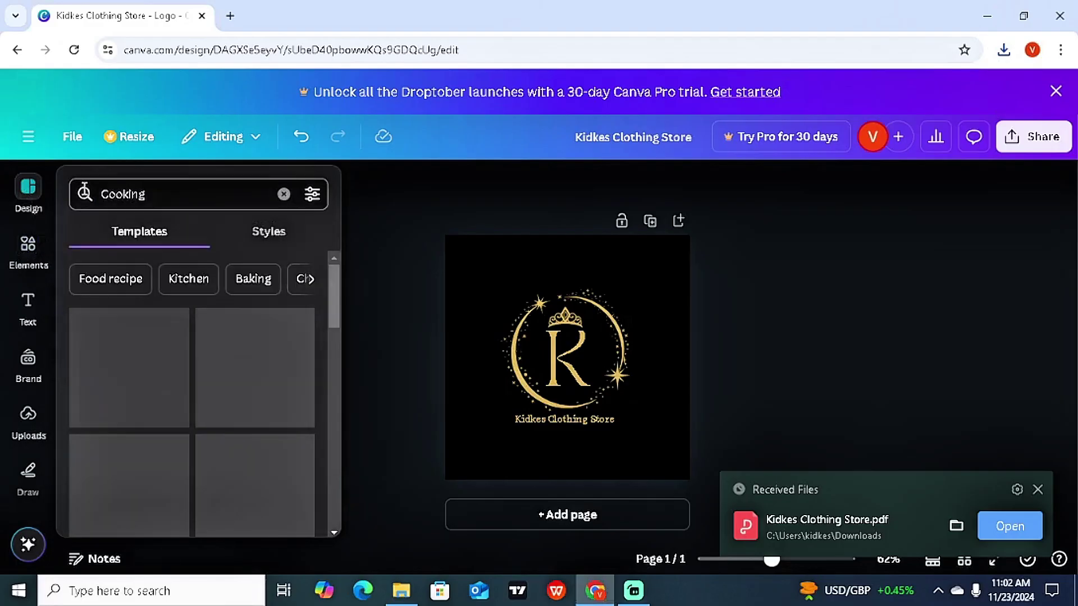
left_click_drag(335, 278, 335, 348)
left_click(136, 313)
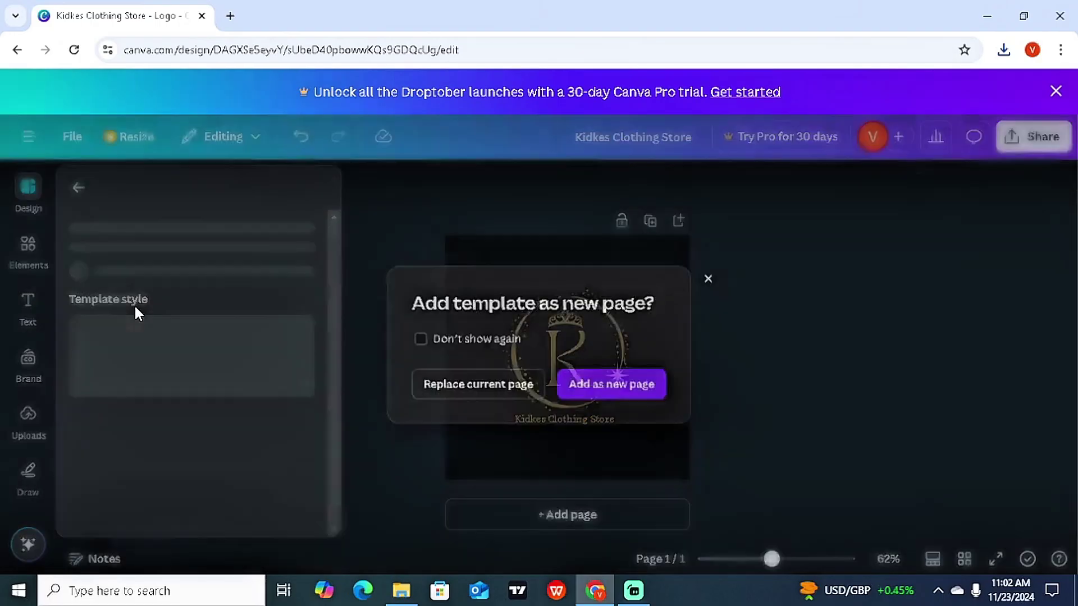
left_click(489, 391)
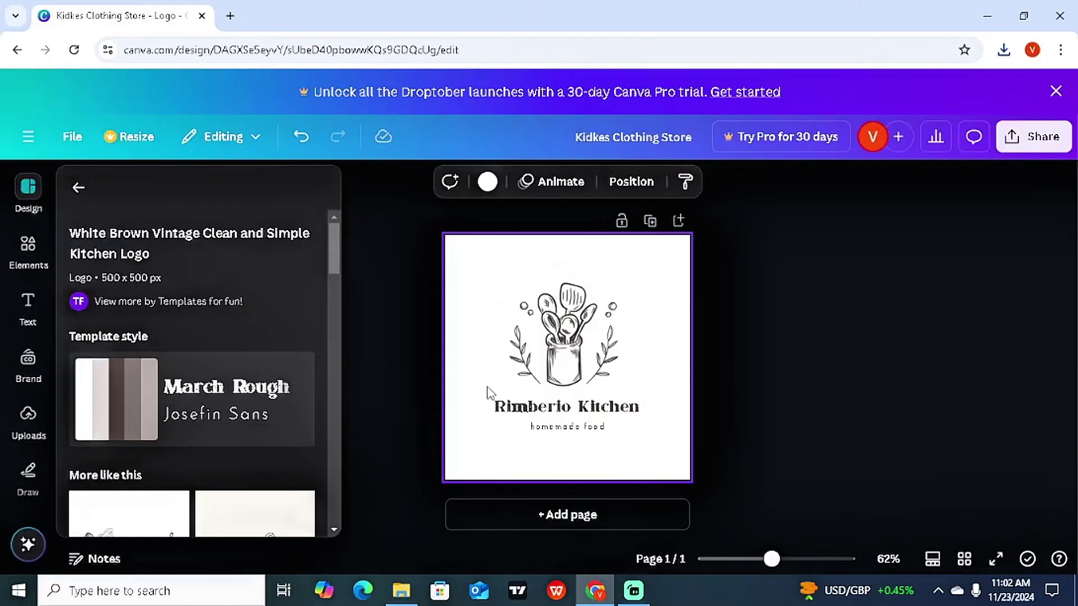
Step: Change the title to 'KIDKES Kitchen' and the tagline to 'BEST FOOD KING'
left_click(568, 409)
double_click(578, 408)
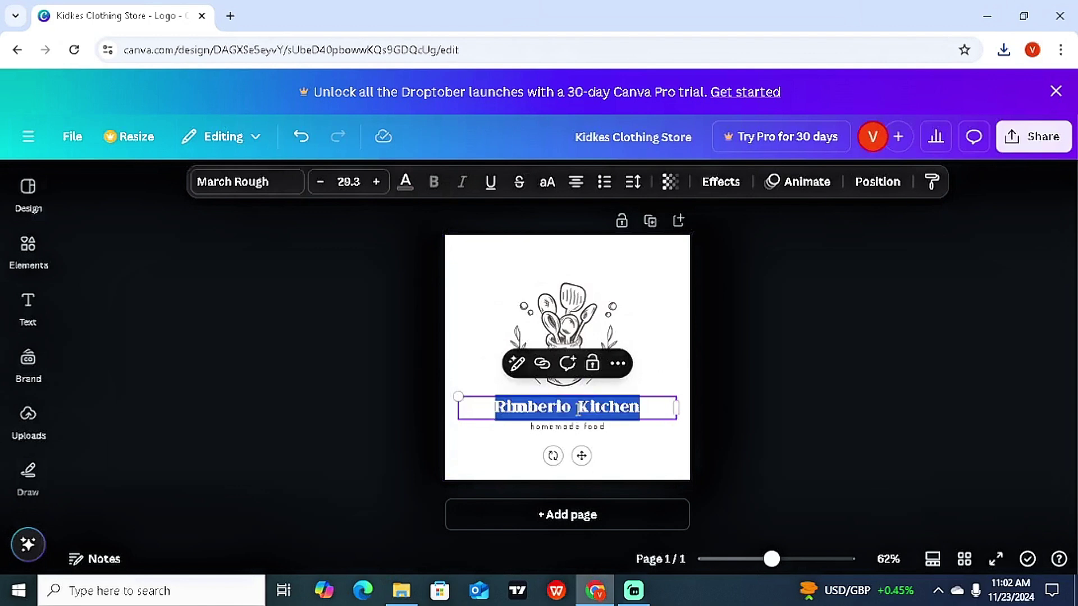
left_click(570, 408)
left_click_drag(576, 408, 489, 406)
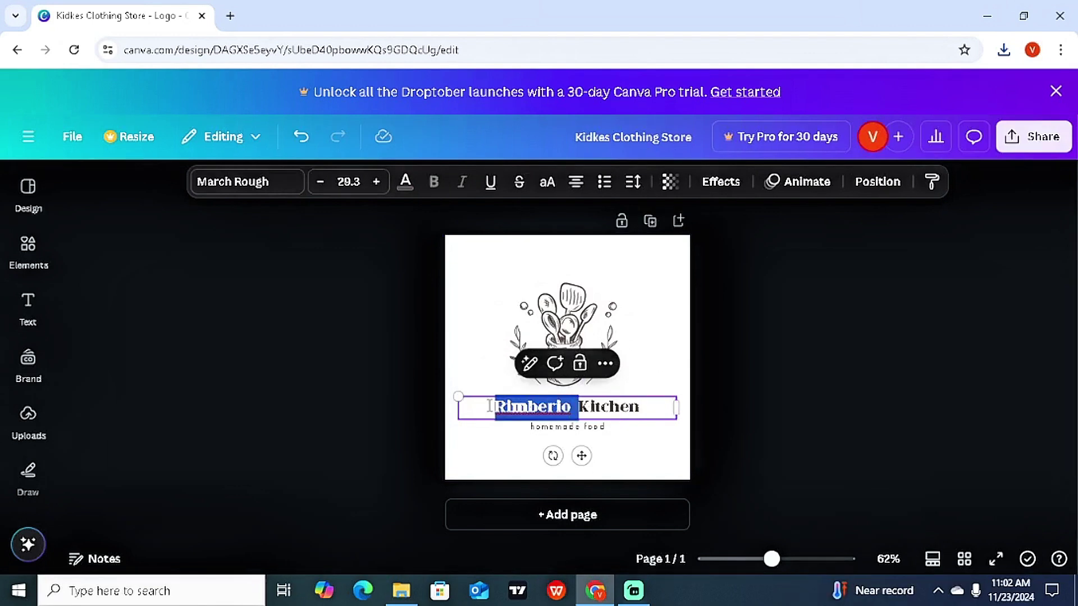
type("KIDKES")
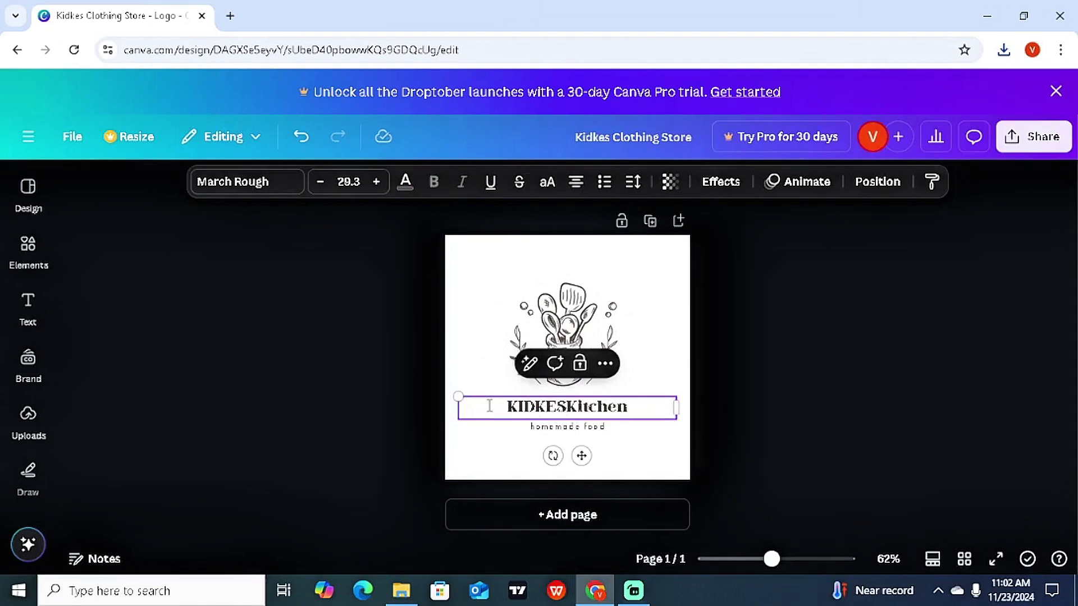
triple_click(604, 426)
type("BEST FOOD")
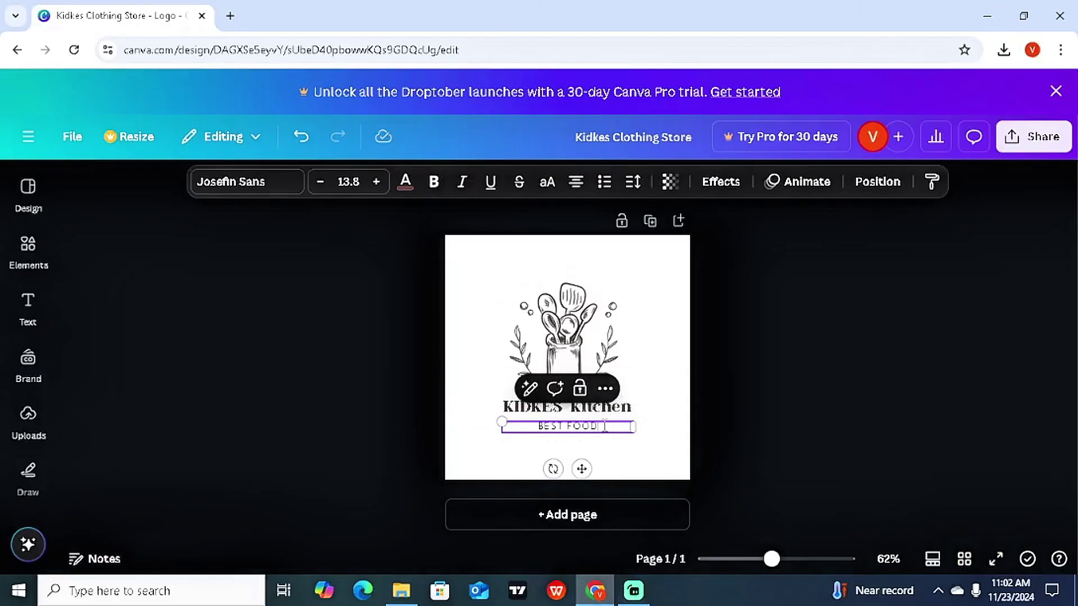
type(" KING")
left_click(840, 350)
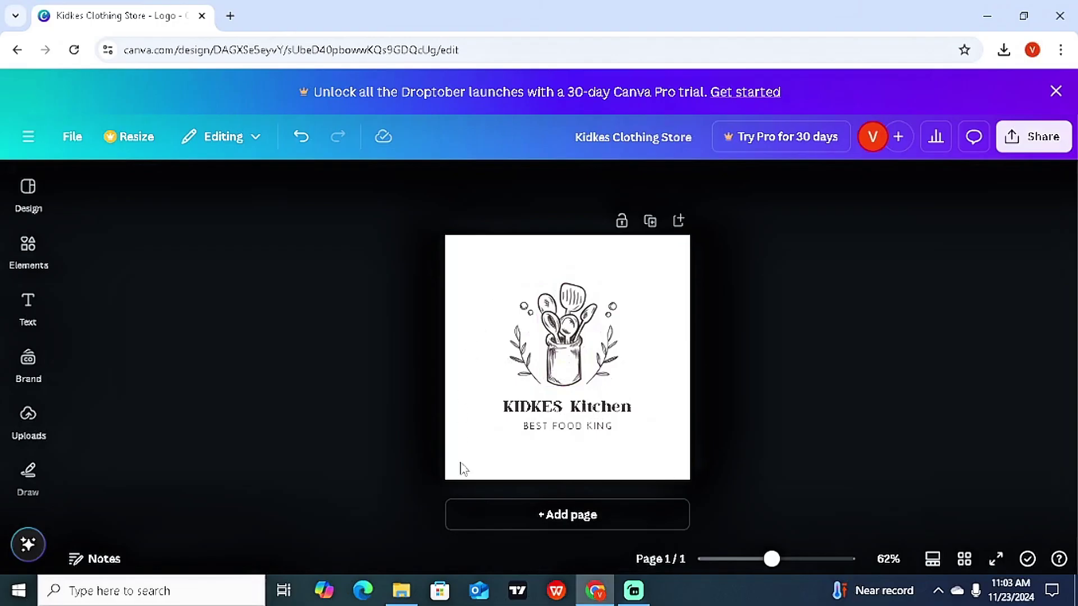
Step: Select the side circles and the utensil jar graphic, then go to the elements search
left_click(611, 312)
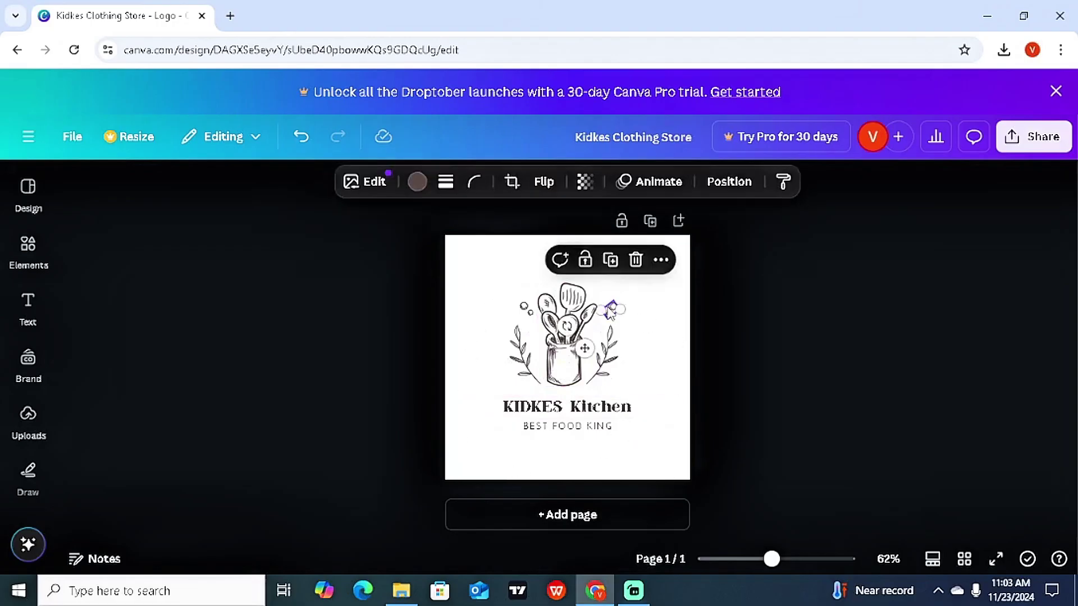
left_click(526, 308)
left_click(520, 345)
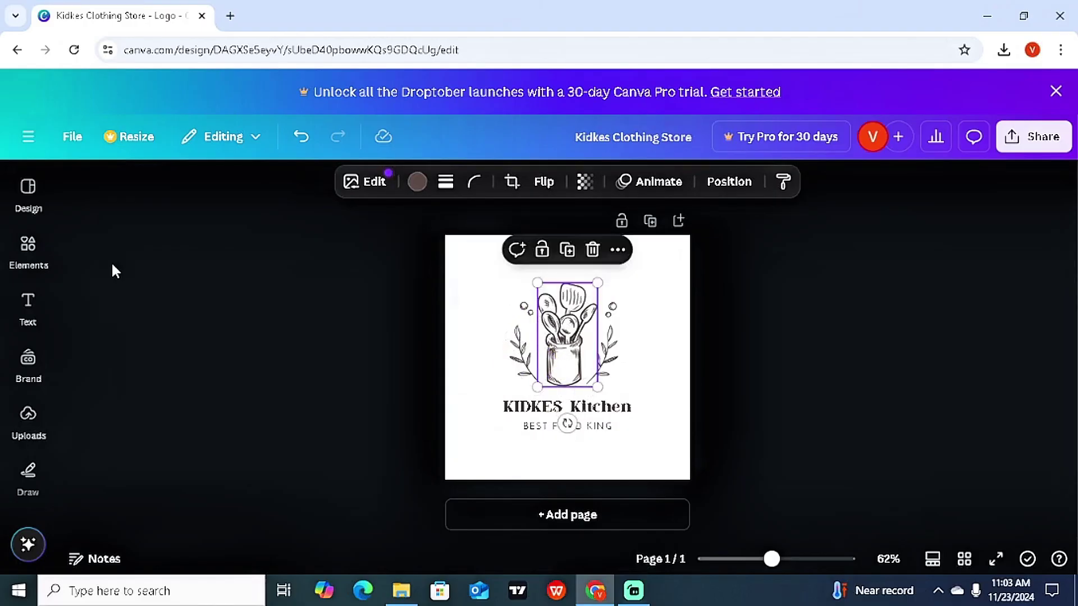
left_click(29, 253)
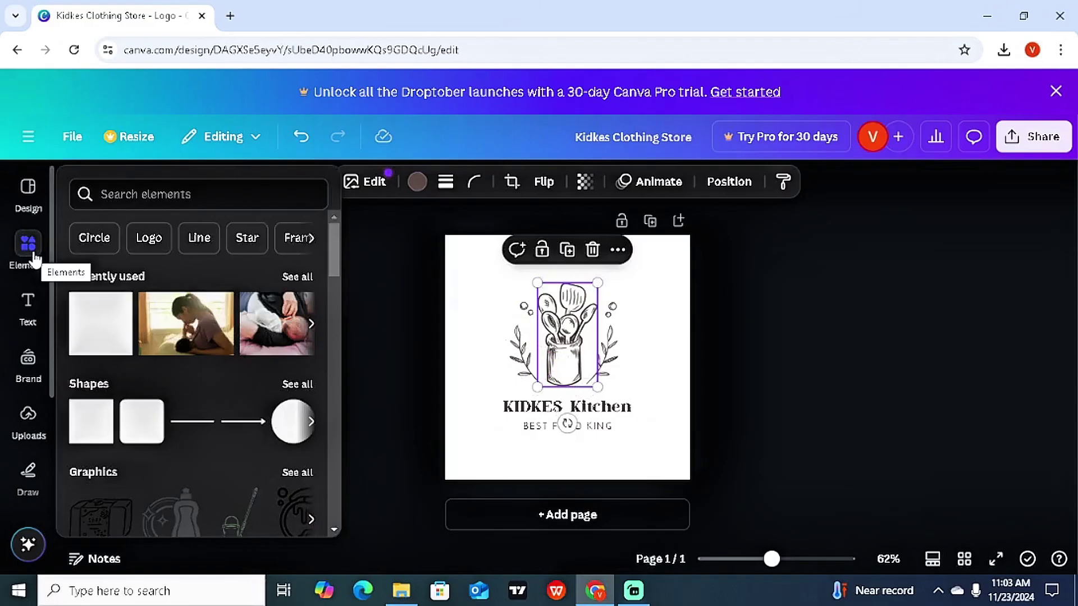
left_click(145, 197)
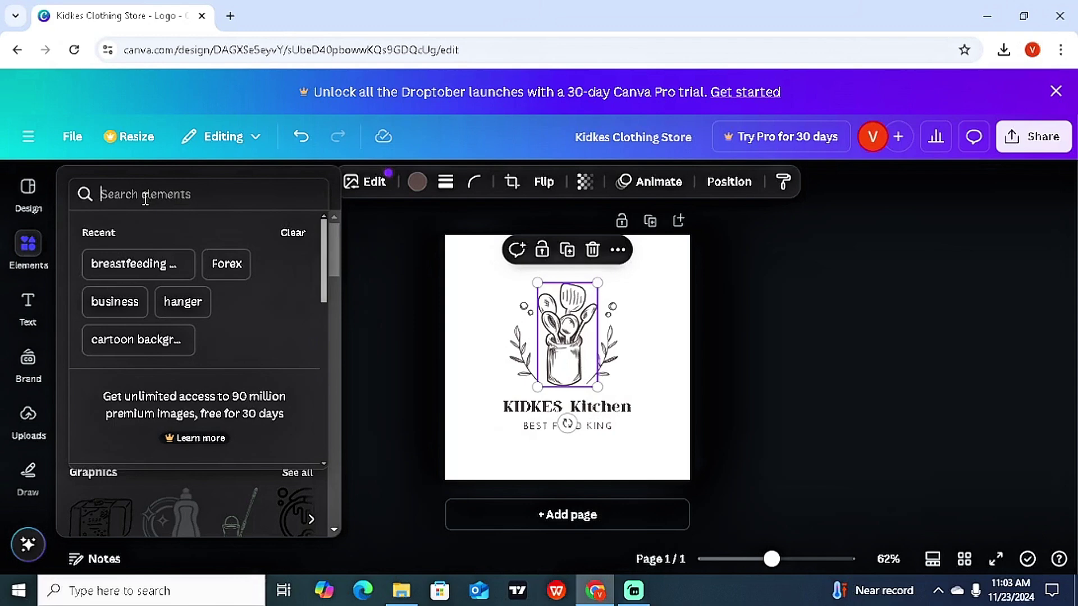
Step: Search Elements graphics for 'Pot', add the white pot, and shrink it to fit
type("Pot")
key("Return")
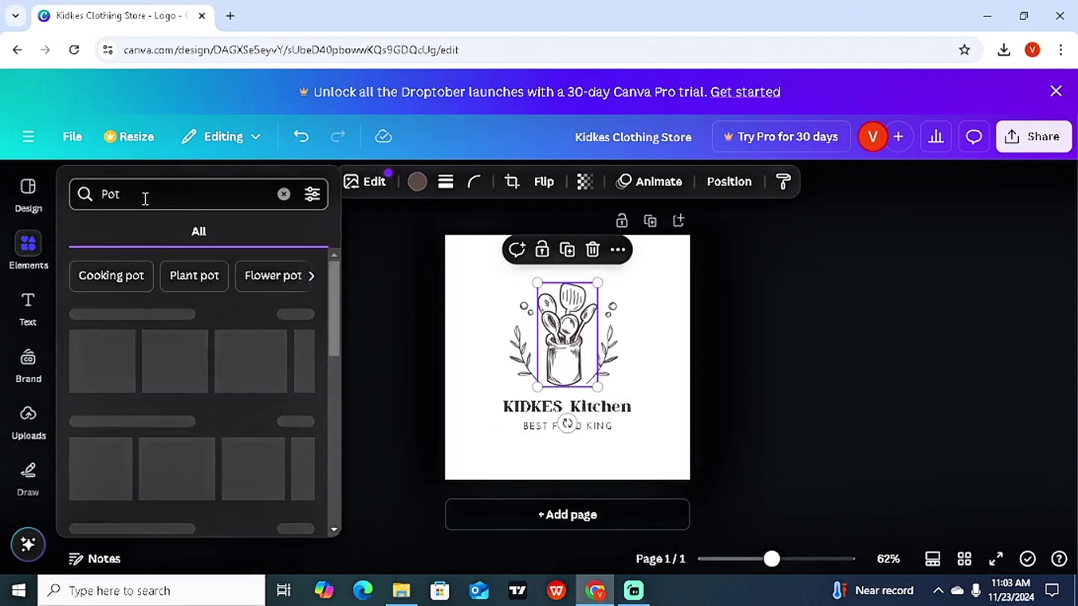
left_click_drag(332, 278, 358, 276)
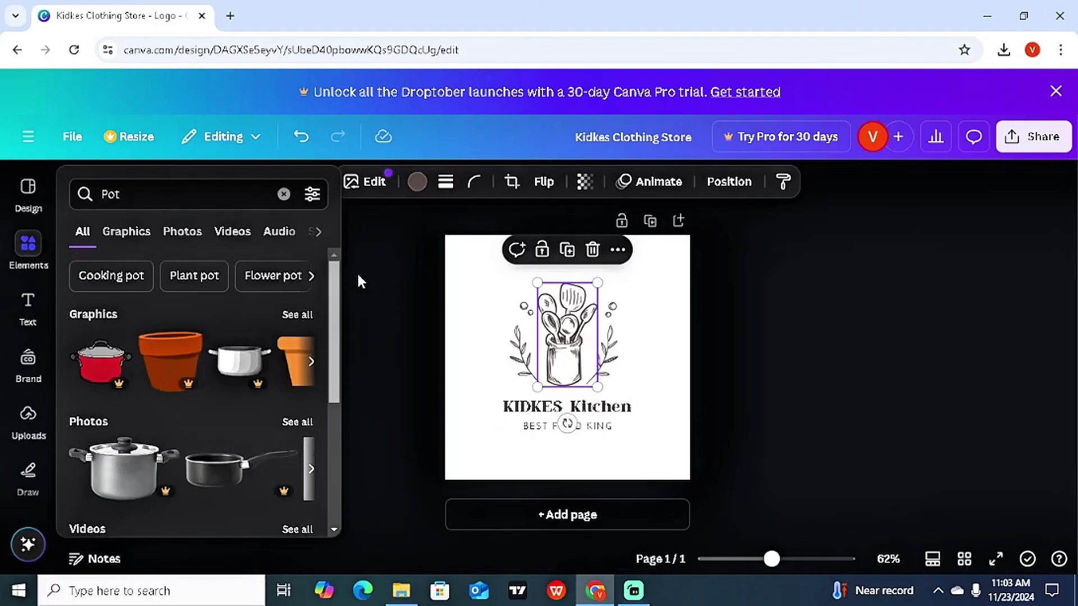
left_click(130, 237)
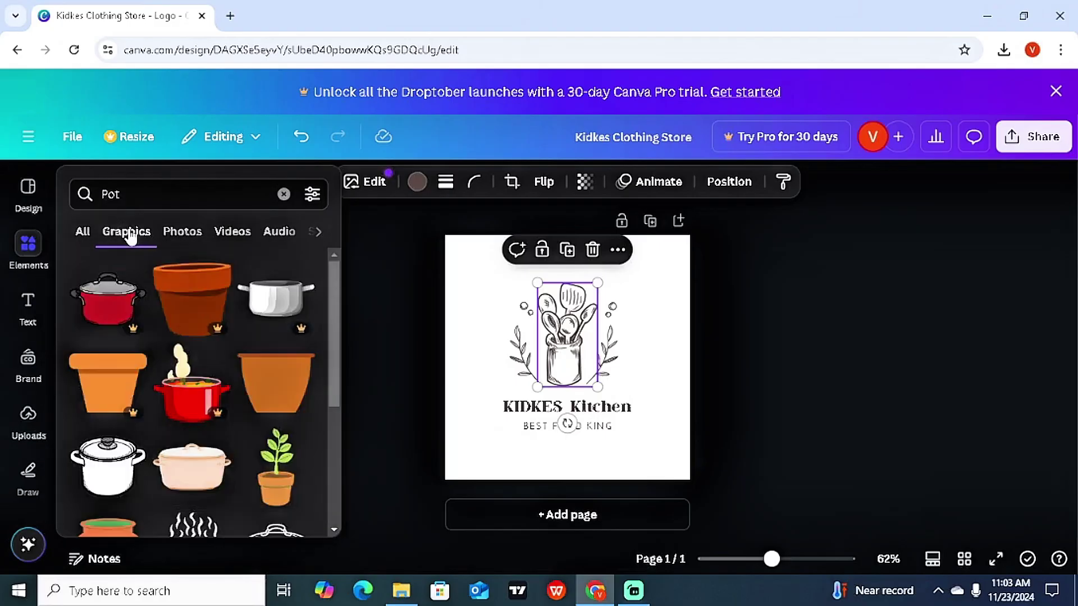
left_click_drag(335, 320, 337, 380)
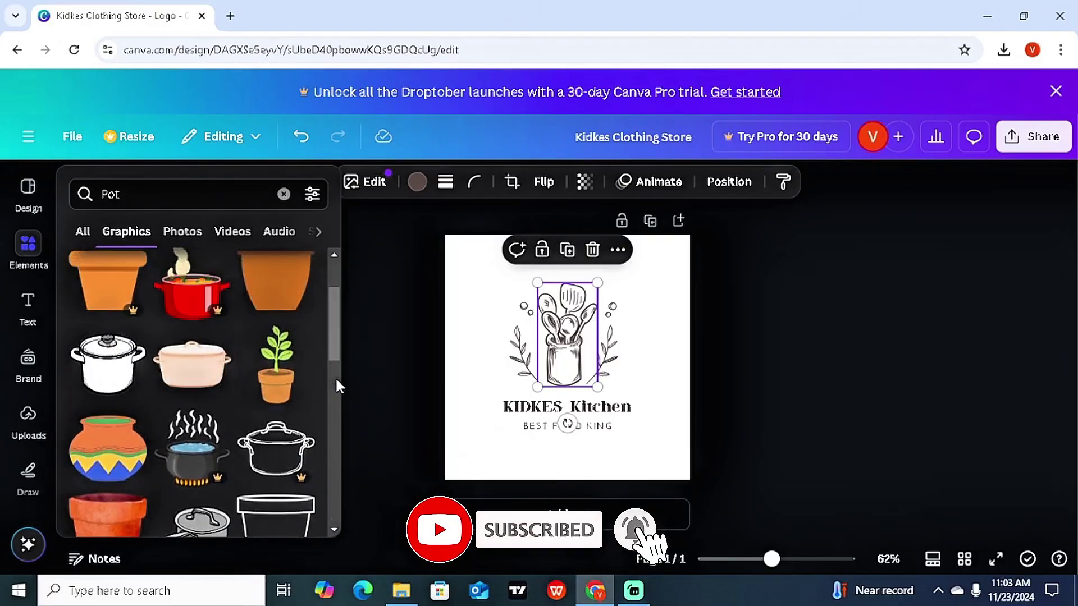
left_click(95, 370)
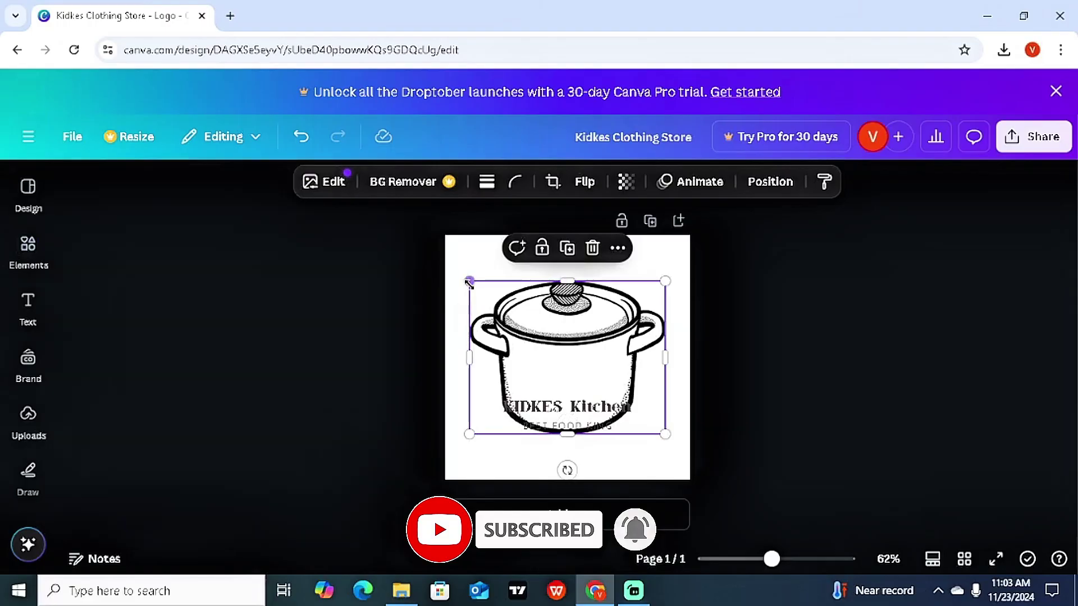
left_click_drag(469, 281, 566, 358)
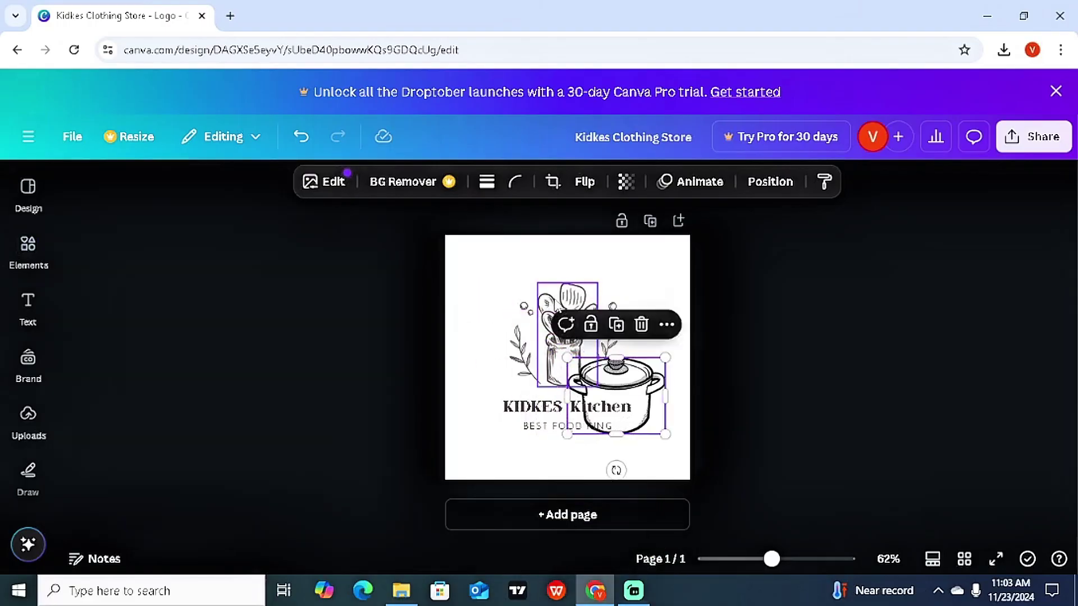
Step: Delete the utensil jar and place the pot between the leaves above KIDKES Kitchen
left_click(560, 310)
key("Delete")
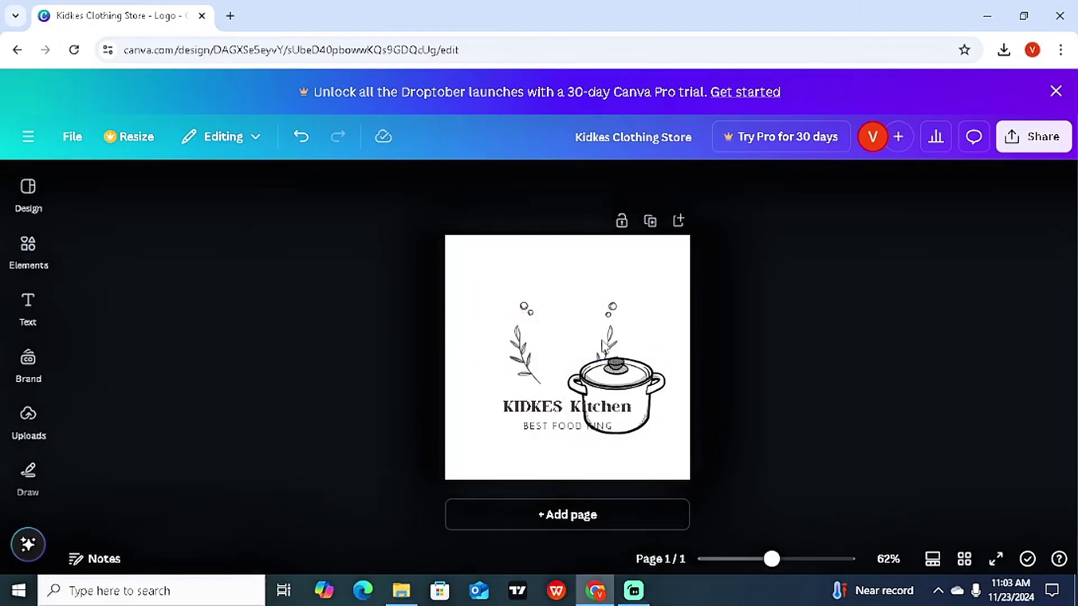
left_click_drag(628, 383, 564, 352)
left_click(1034, 137)
left_click(718, 236)
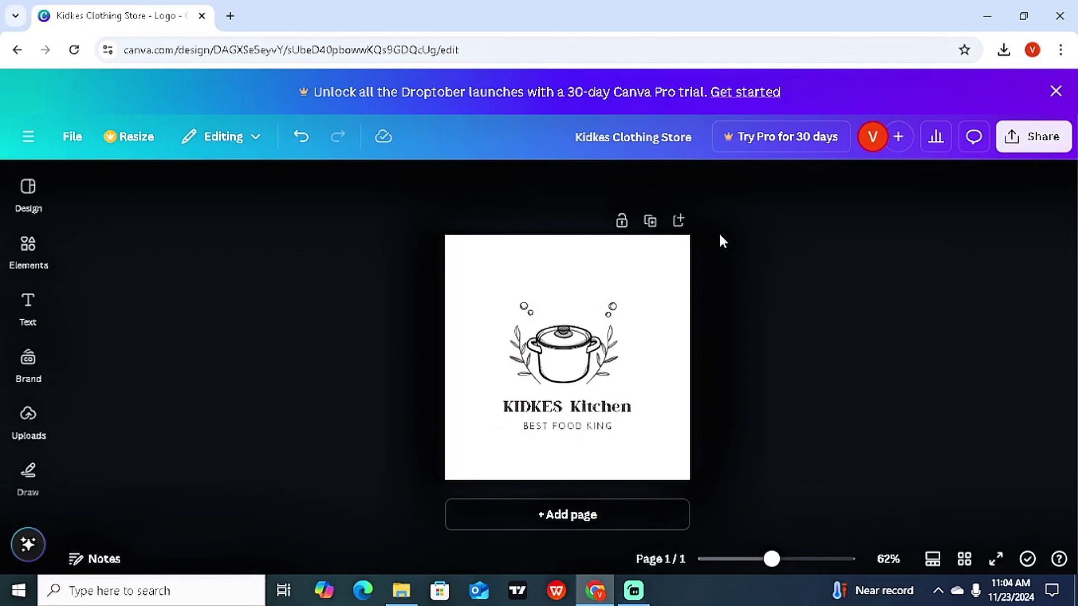
Step: Duplicate the KIDKES Kitchen logo page twice and review pages 1 to 3
left_click(650, 222)
left_click(630, 222)
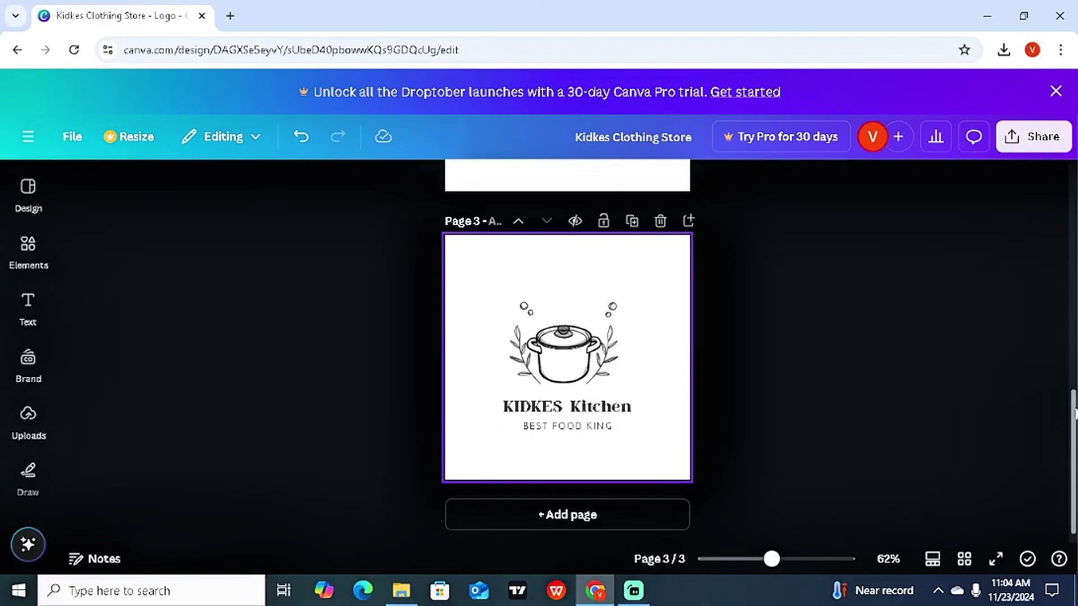
left_click_drag(1074, 411, 1073, 292)
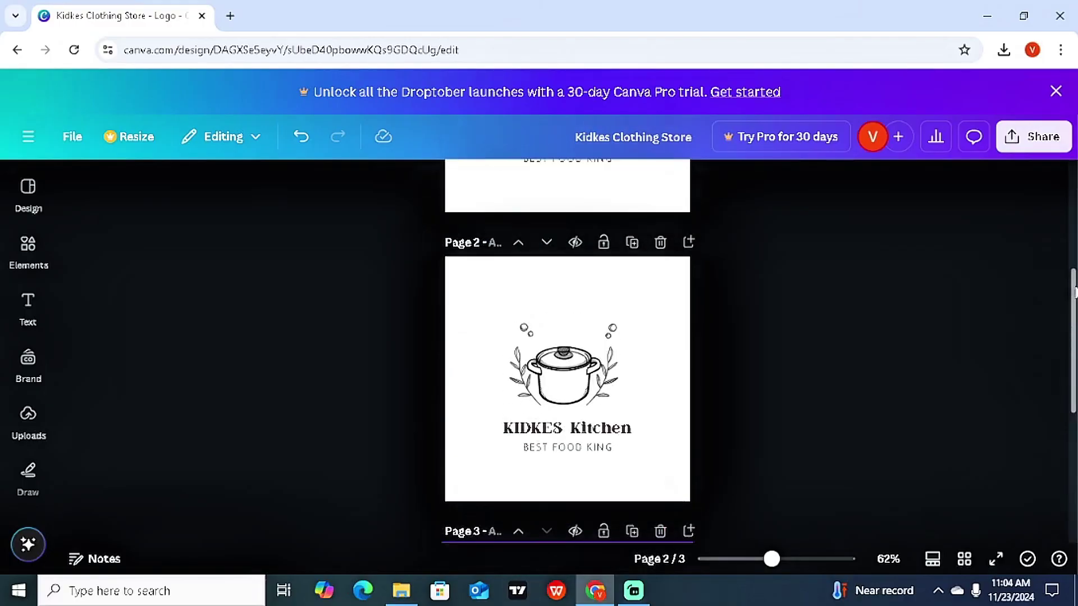
scroll(1075, 292, "up", 5)
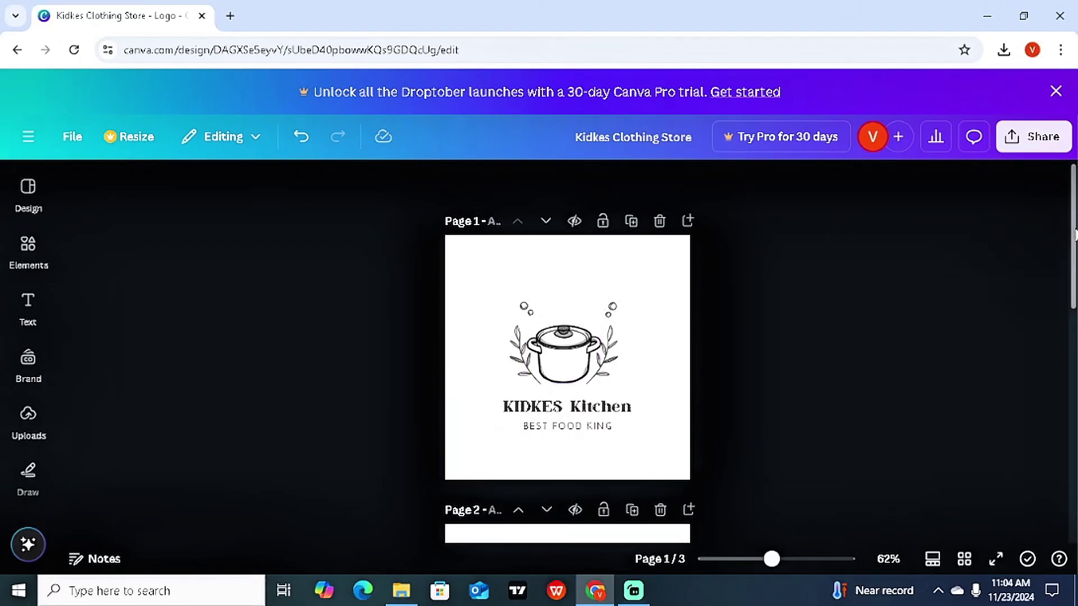
scroll(1074, 250, "down", 5)
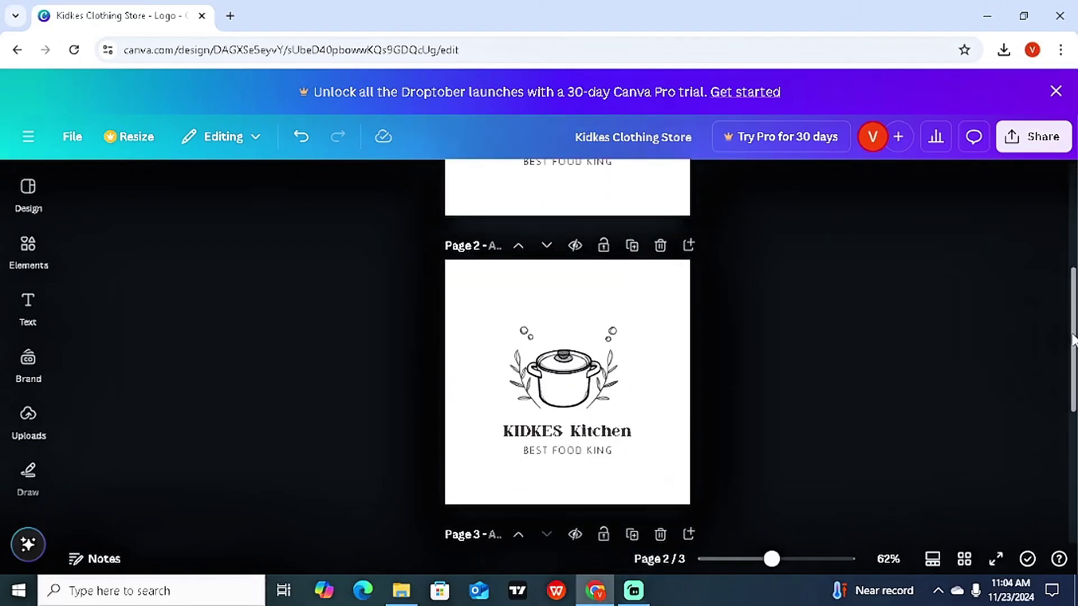
Step: Set page 2's background to the custom light pink #FFC3E9
left_click(641, 291)
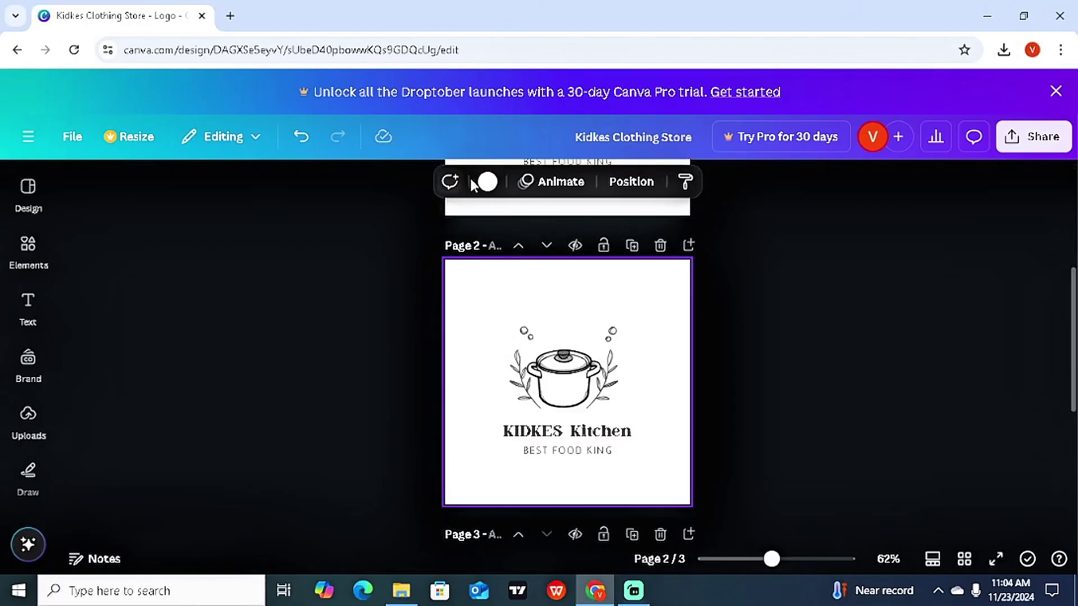
left_click(487, 181)
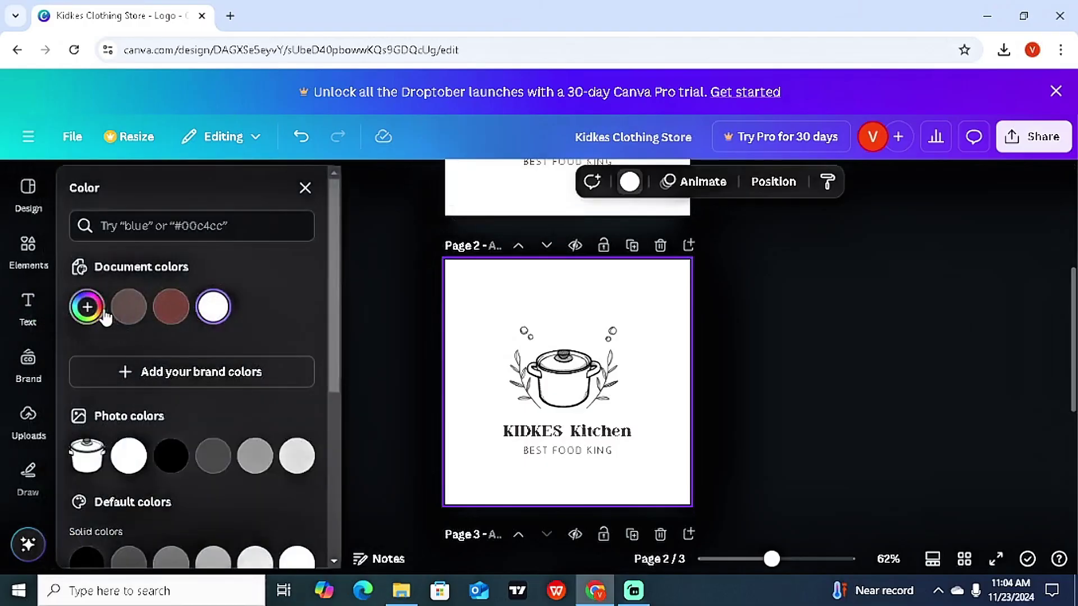
left_click(87, 306)
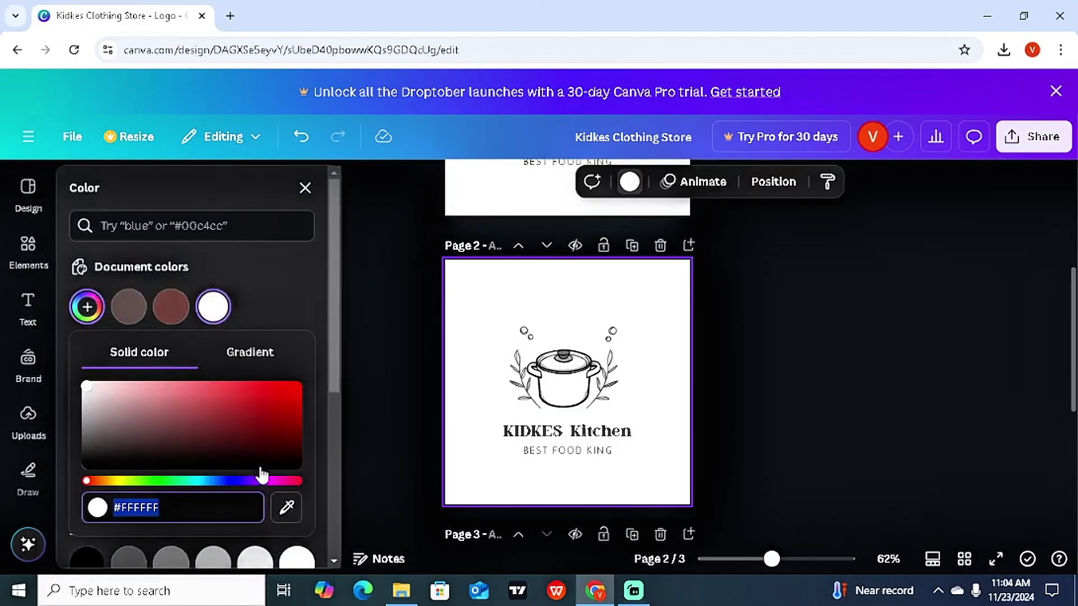
left_click(275, 481)
left_click_drag(200, 447, 347, 365)
left_click_drag(310, 325, 134, 271)
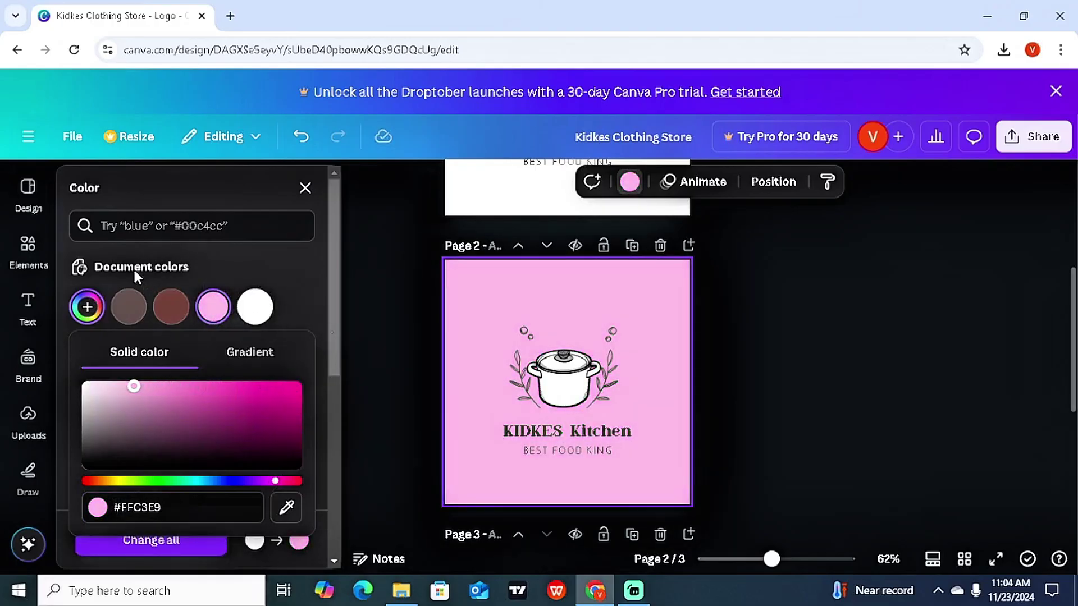
left_click(568, 373)
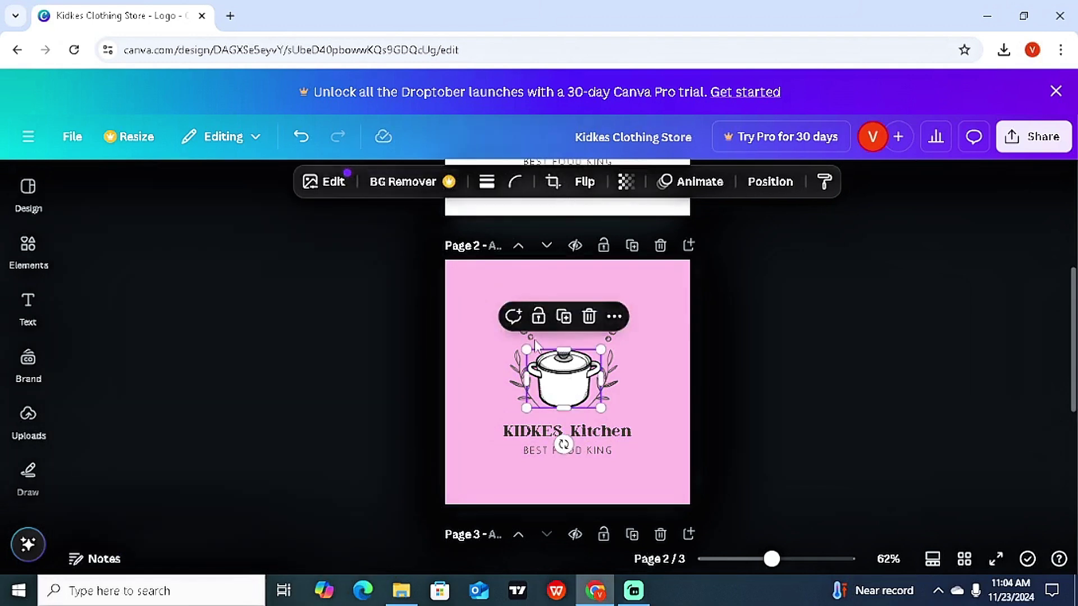
left_click(937, 330)
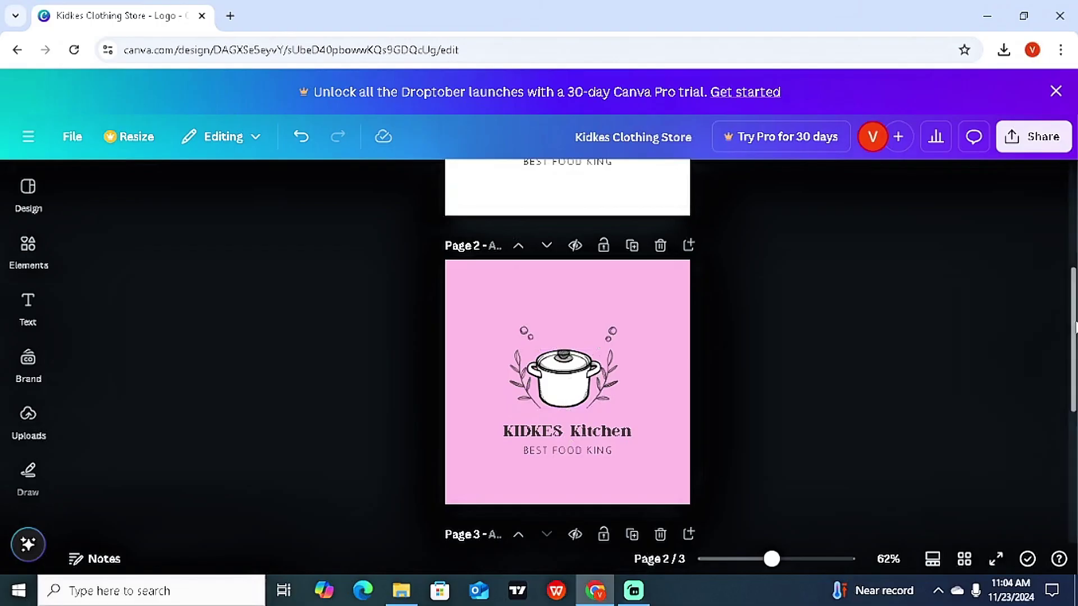
left_click_drag(1073, 328, 1075, 444)
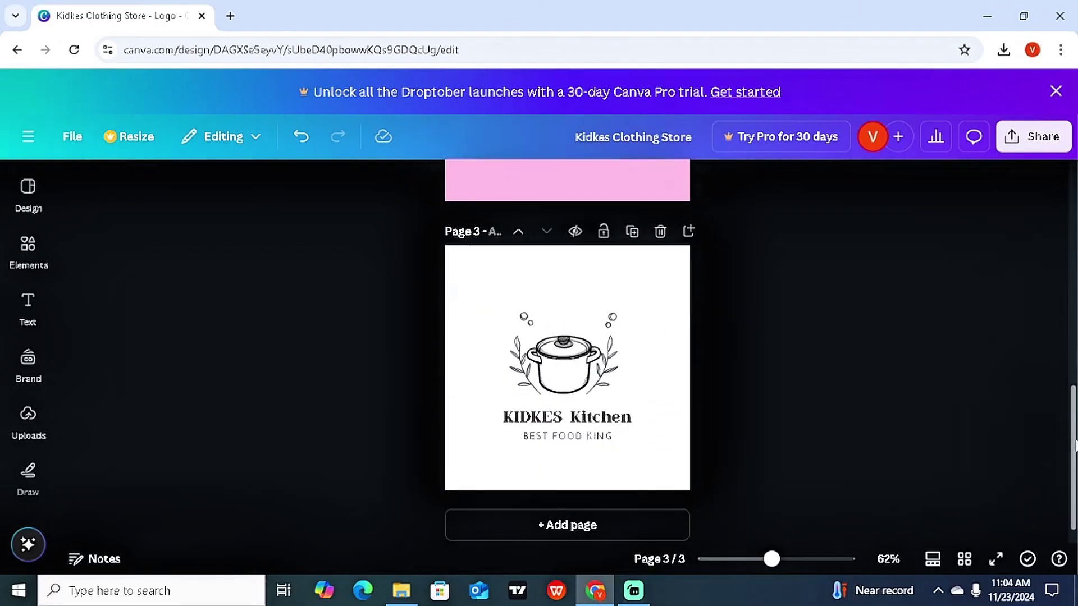
Step: Give the third page a dark gray #4B4B4B background
left_click(657, 285)
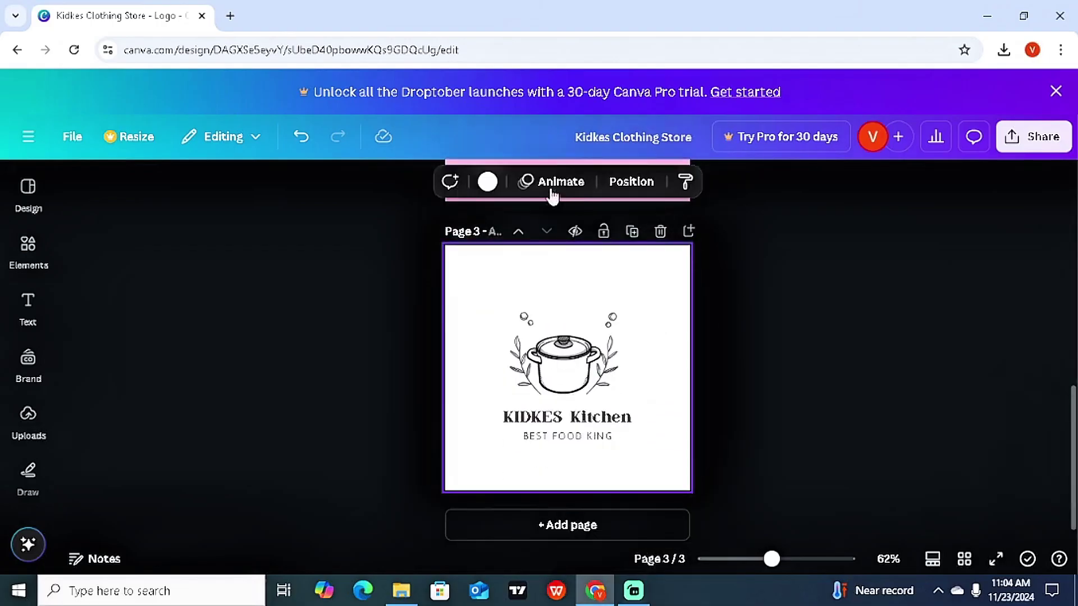
left_click(480, 181)
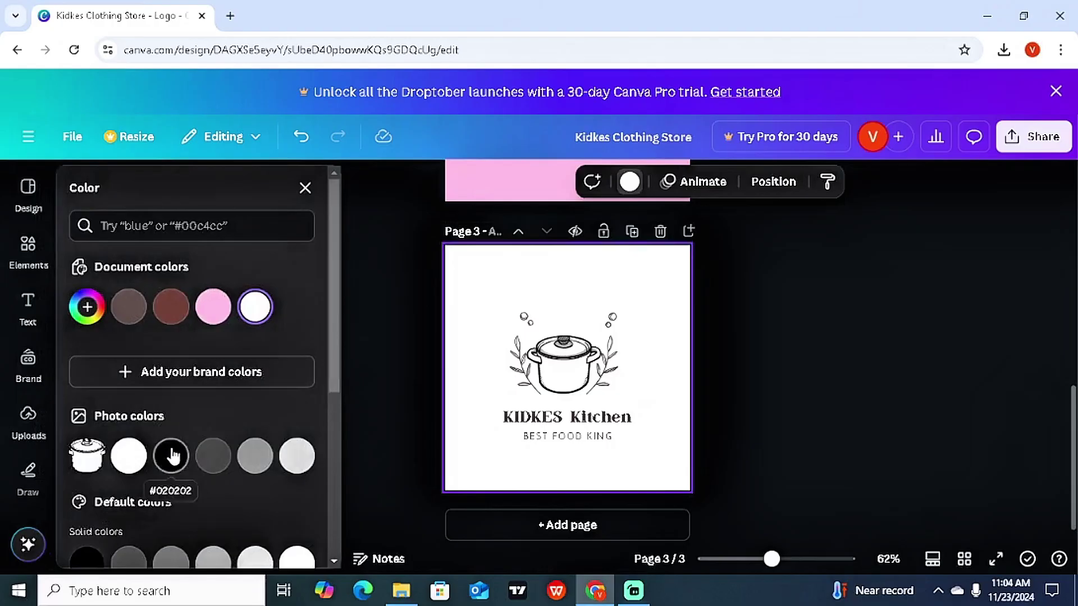
left_click(171, 455)
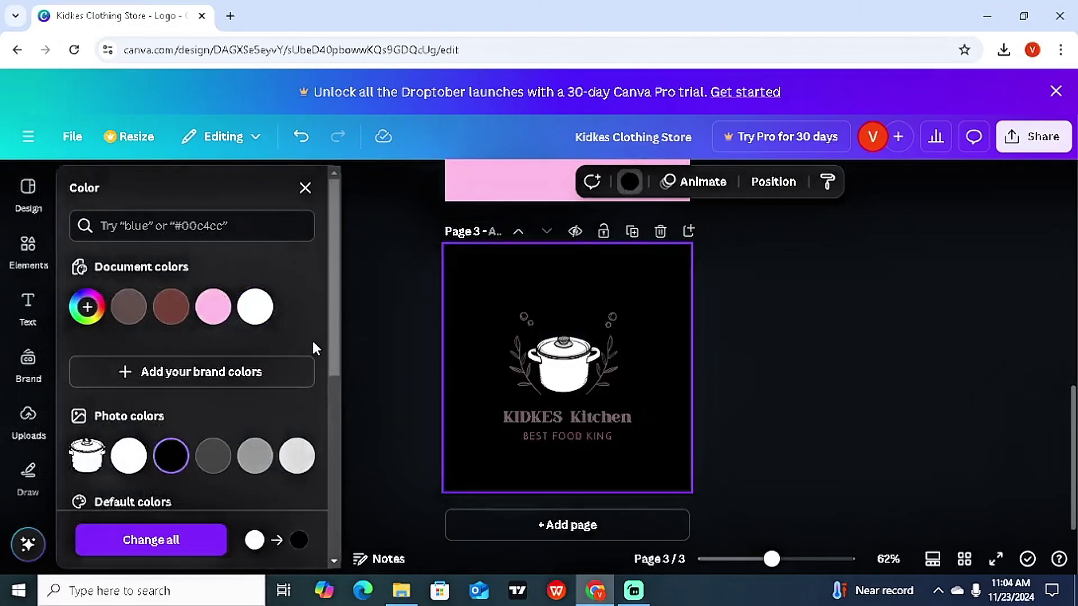
left_click(87, 306)
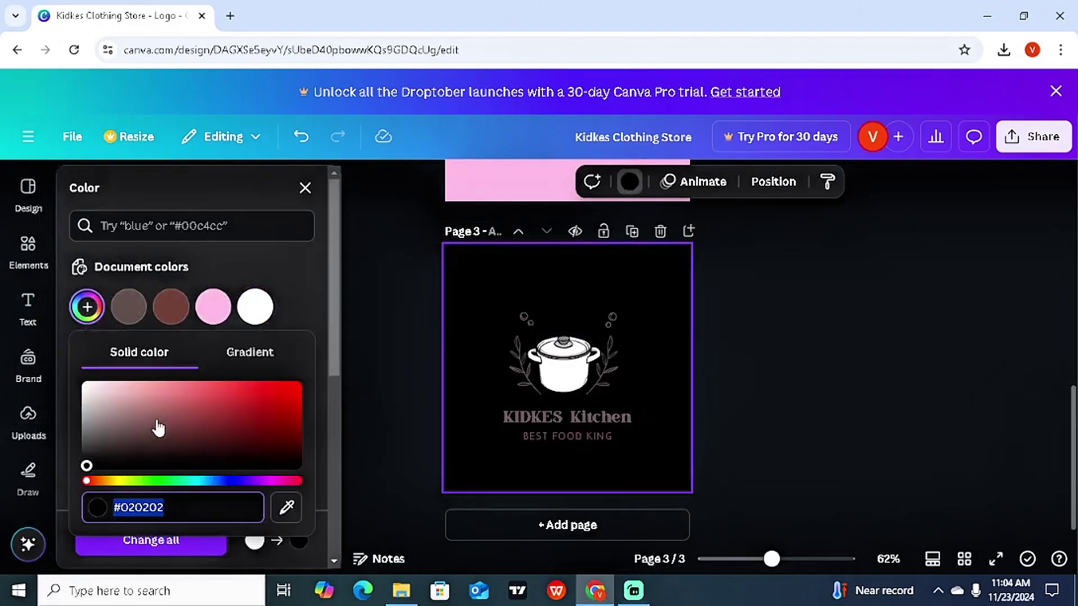
left_click_drag(90, 466, 86, 440)
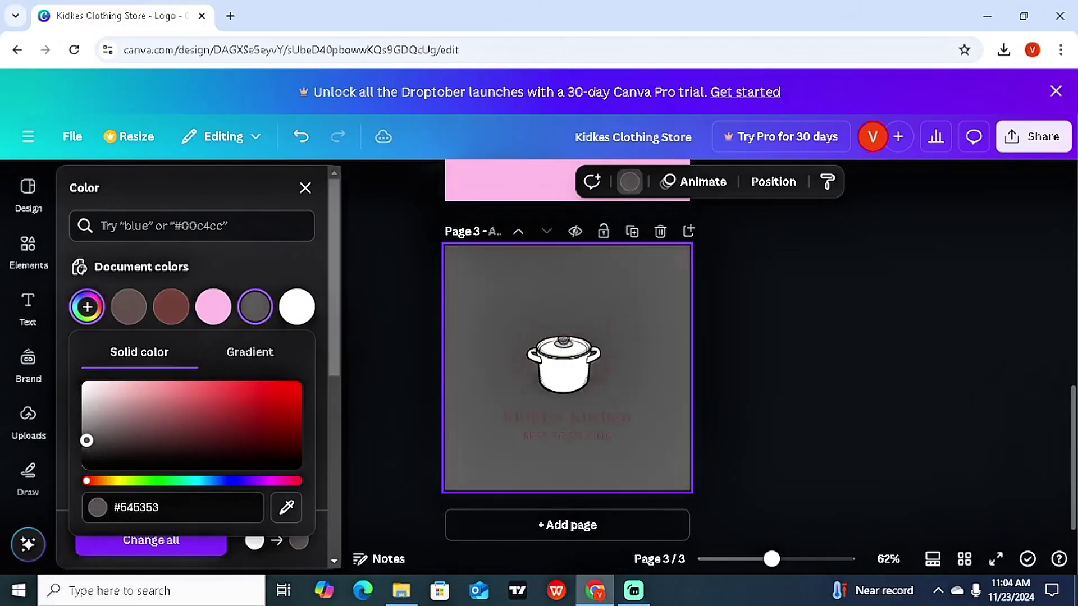
Step: Recolour the KIDKES Kitchen heading and BEST FOOD KING tagline white
left_click(562, 420)
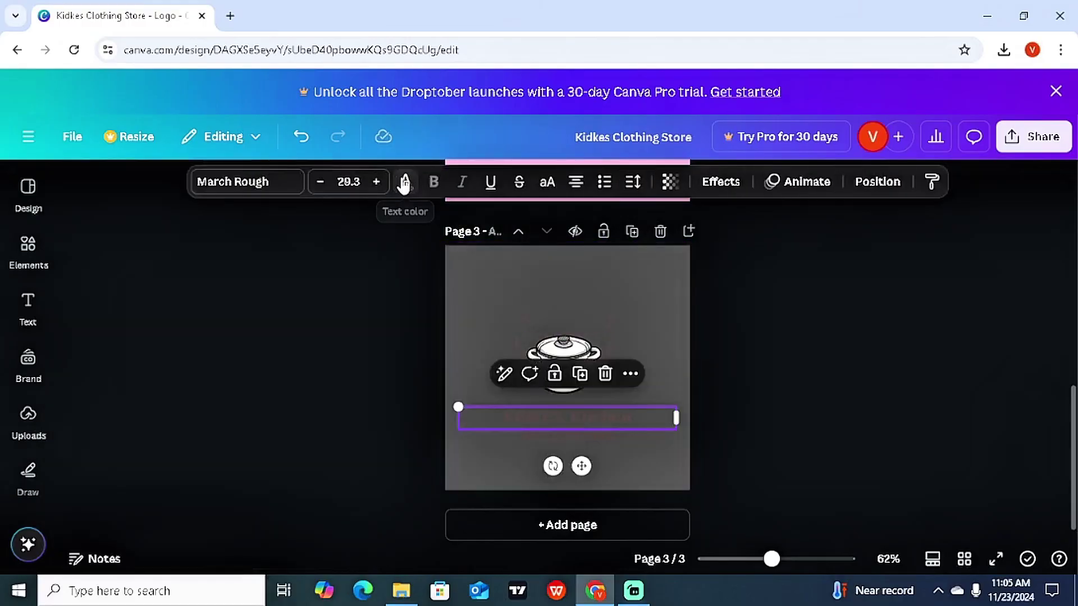
left_click(404, 181)
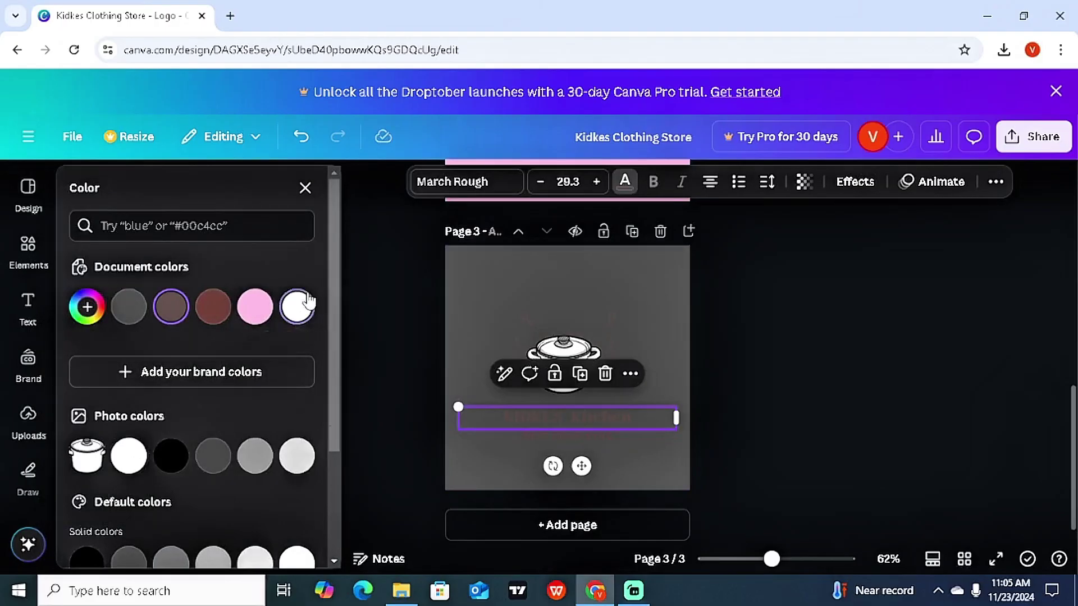
left_click(296, 306)
left_click(541, 435)
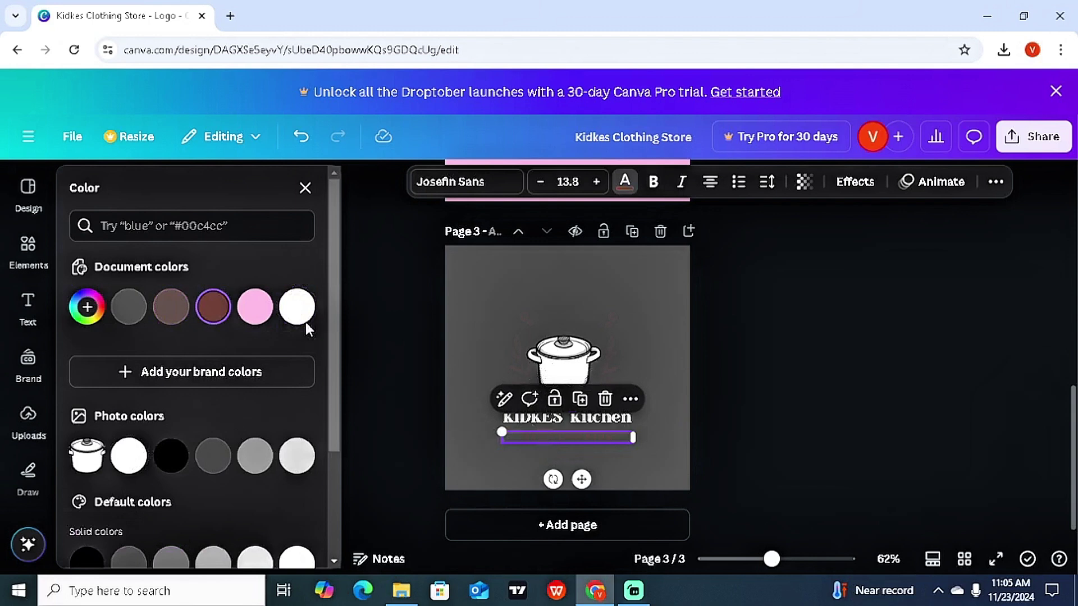
left_click(296, 307)
key("Escape")
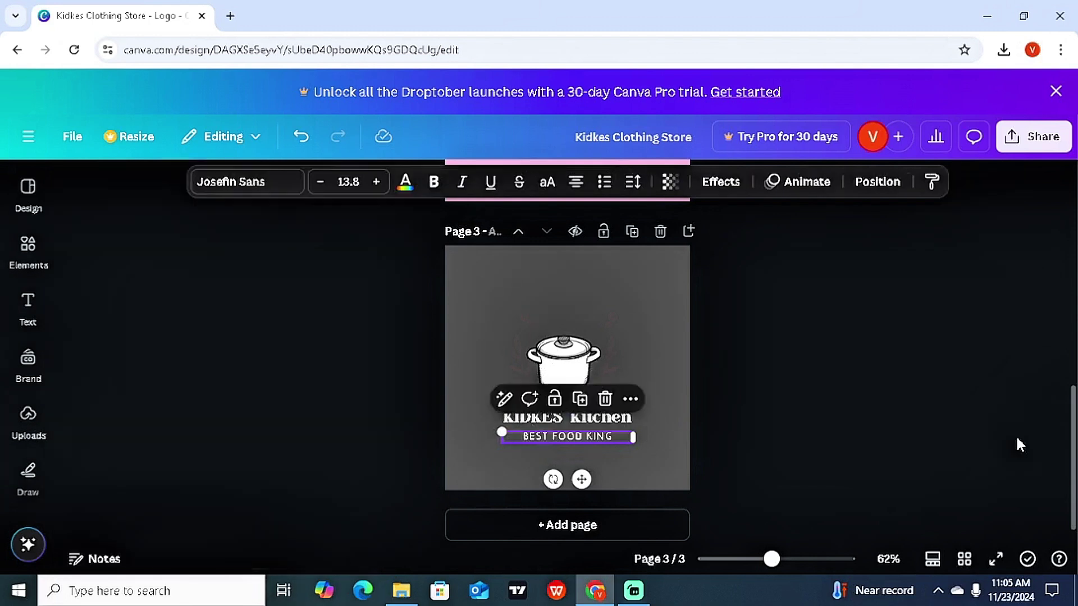
left_click(1022, 380)
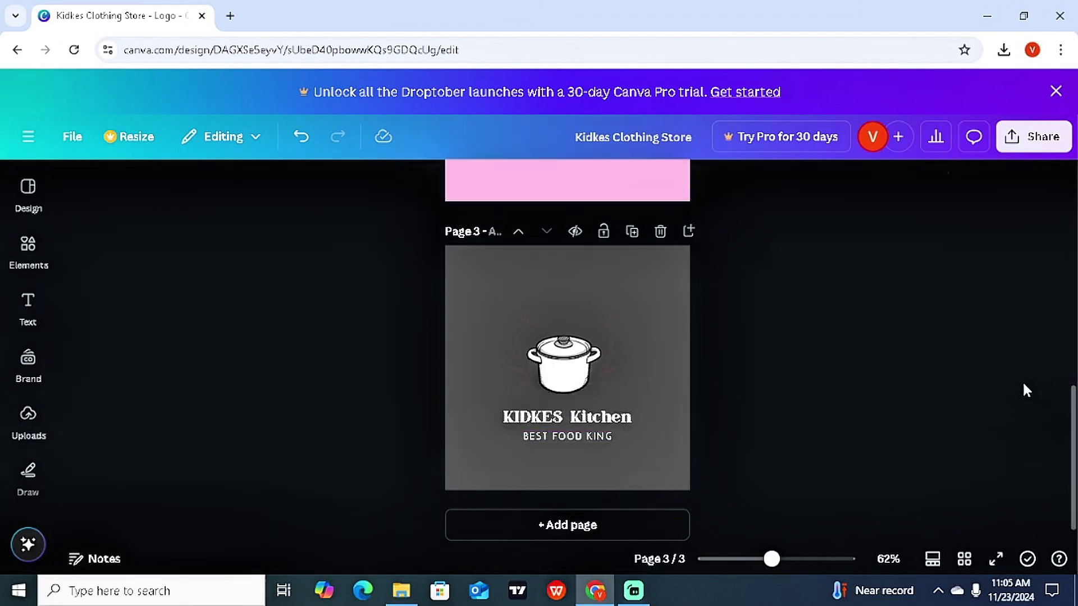
Step: Make the leaf sprigs on both sides of the pot white
left_click_drag(1072, 412, 1064, 388)
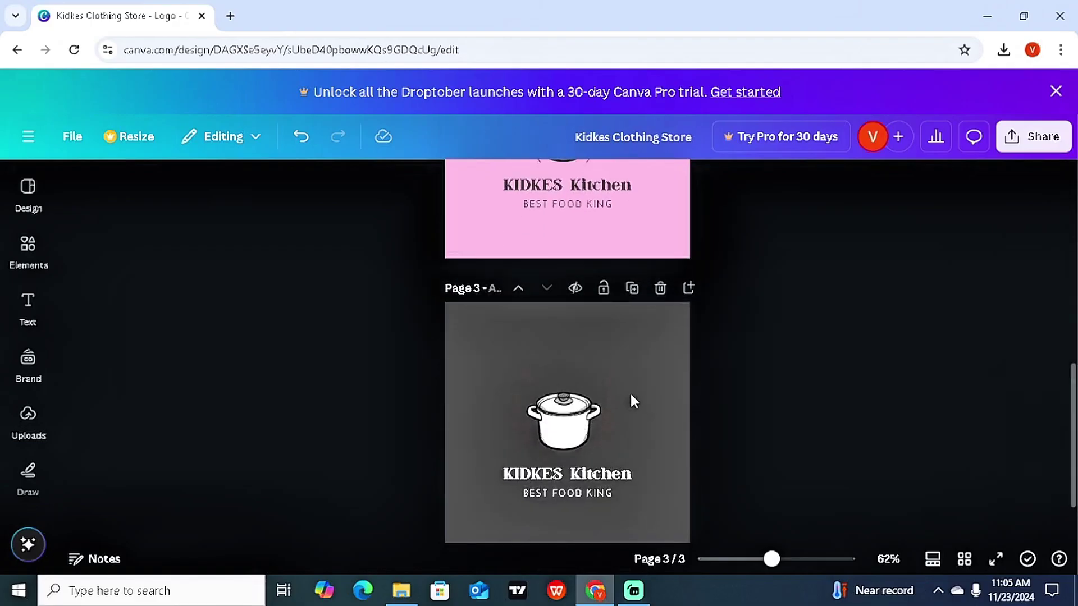
left_click(601, 401)
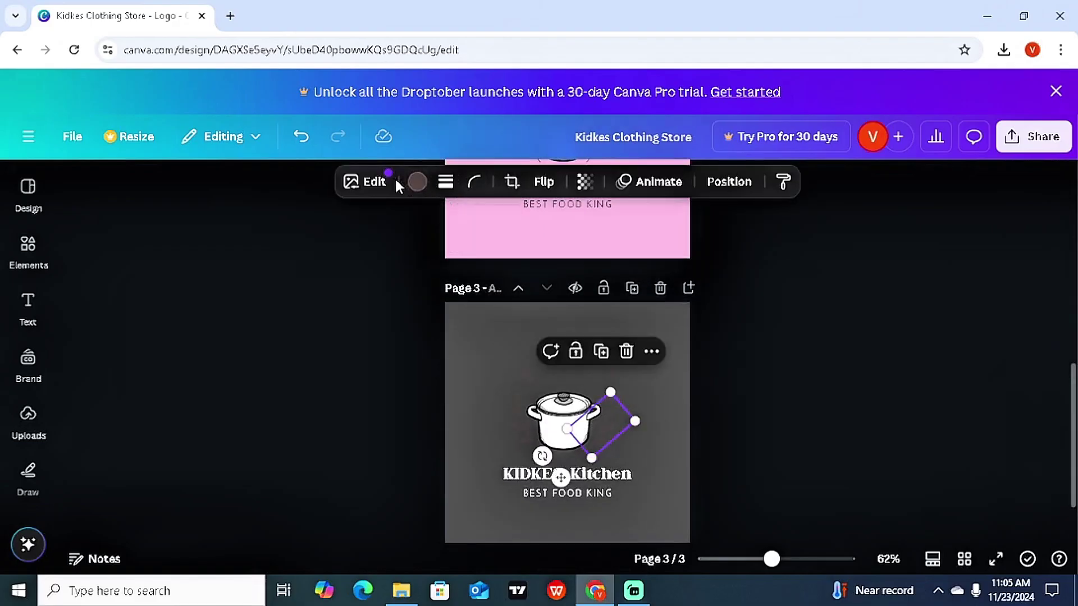
left_click(416, 182)
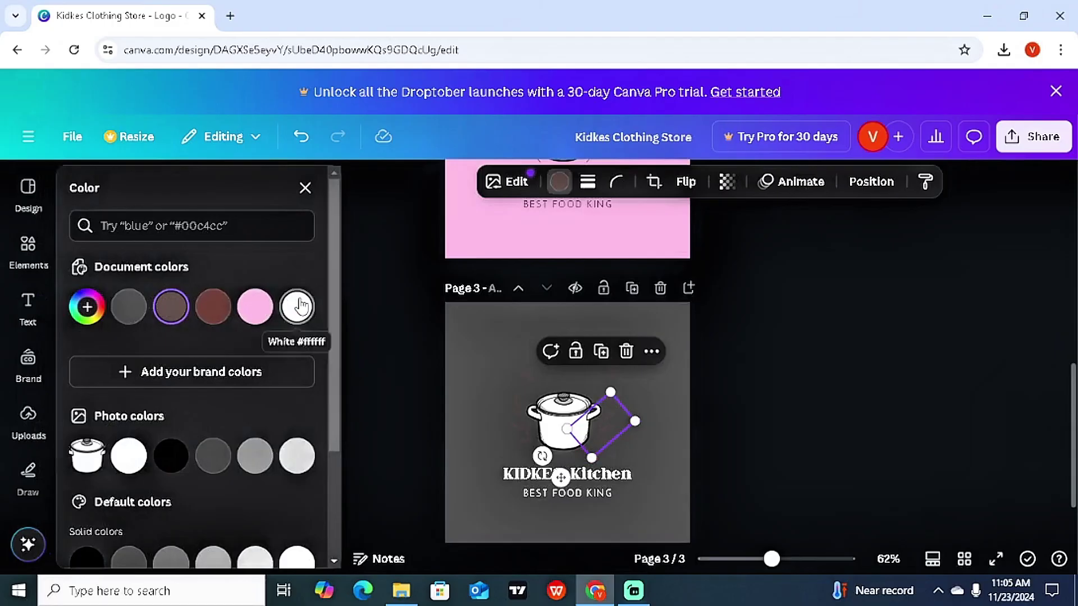
left_click(297, 306)
left_click(520, 419)
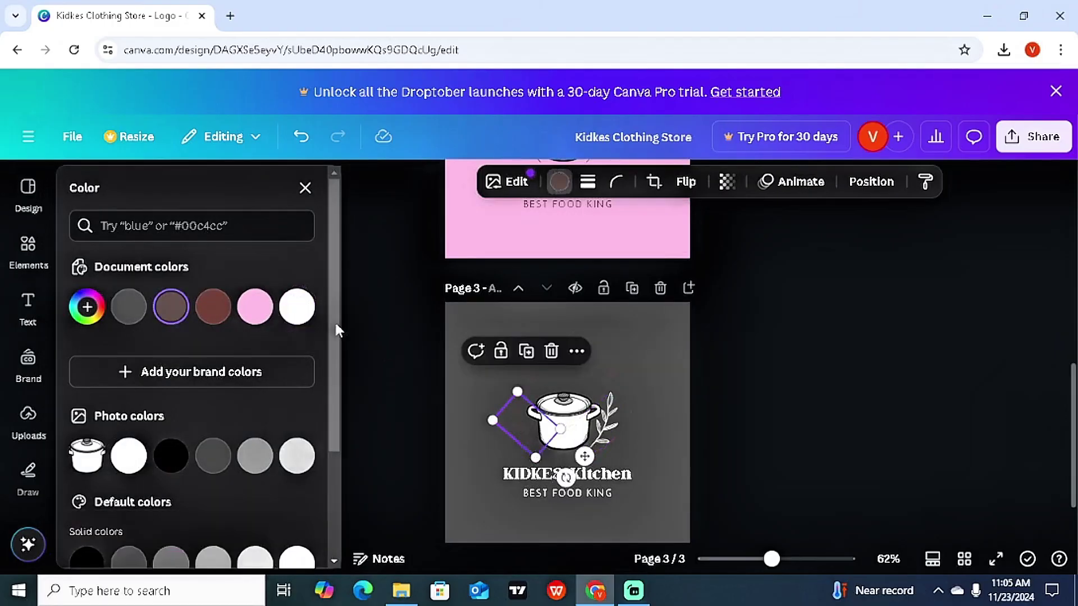
left_click(297, 307)
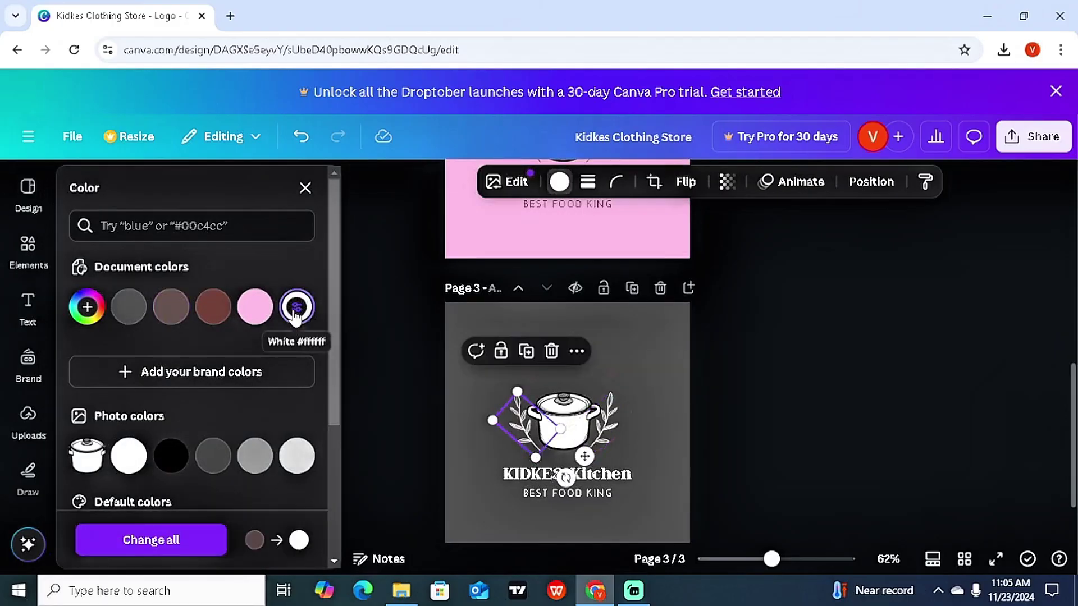
Step: Make the bubbles above and right of the pot white
left_click(522, 375)
left_click(297, 307)
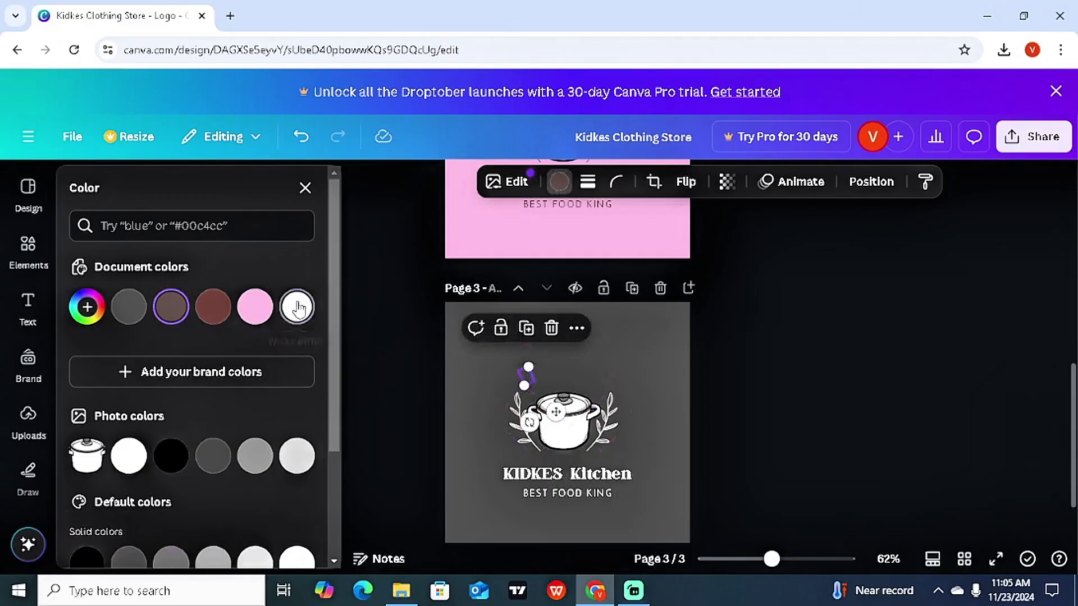
left_click(605, 380)
left_click(297, 306)
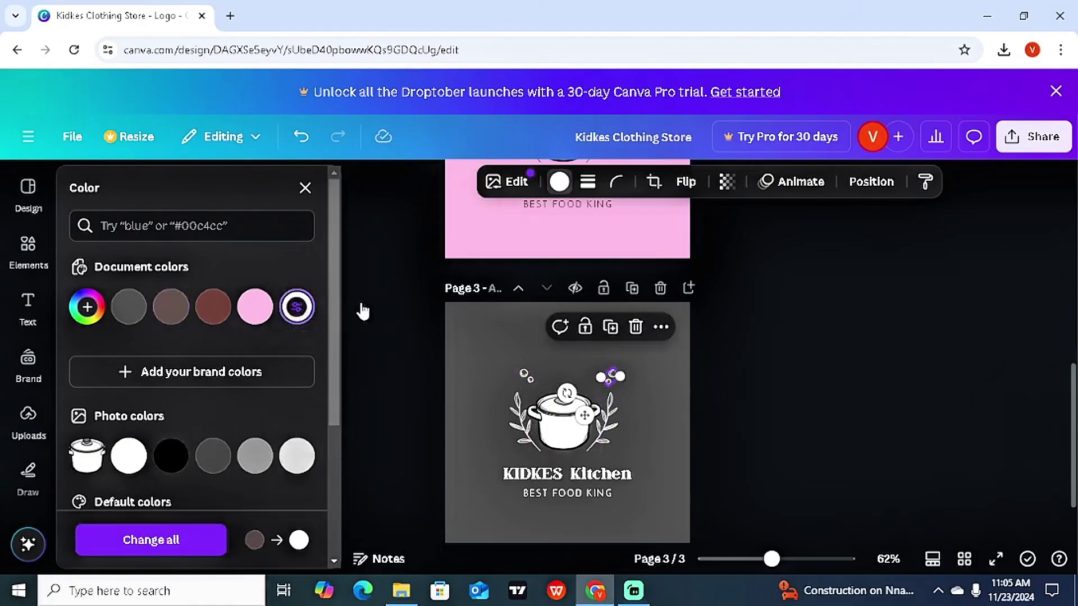
key("Escape")
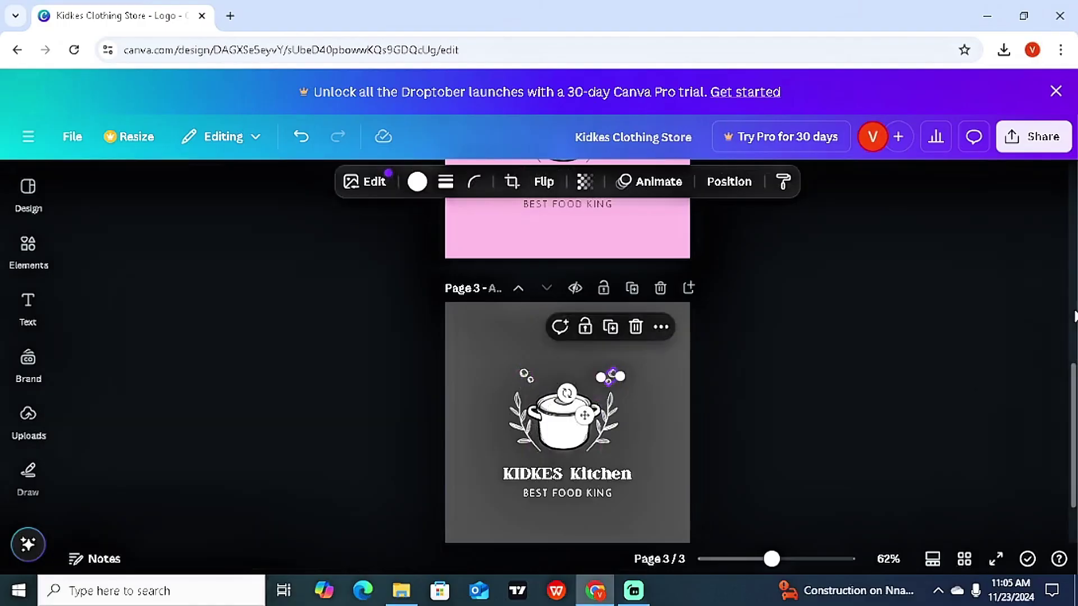
left_click_drag(1072, 379, 1072, 197)
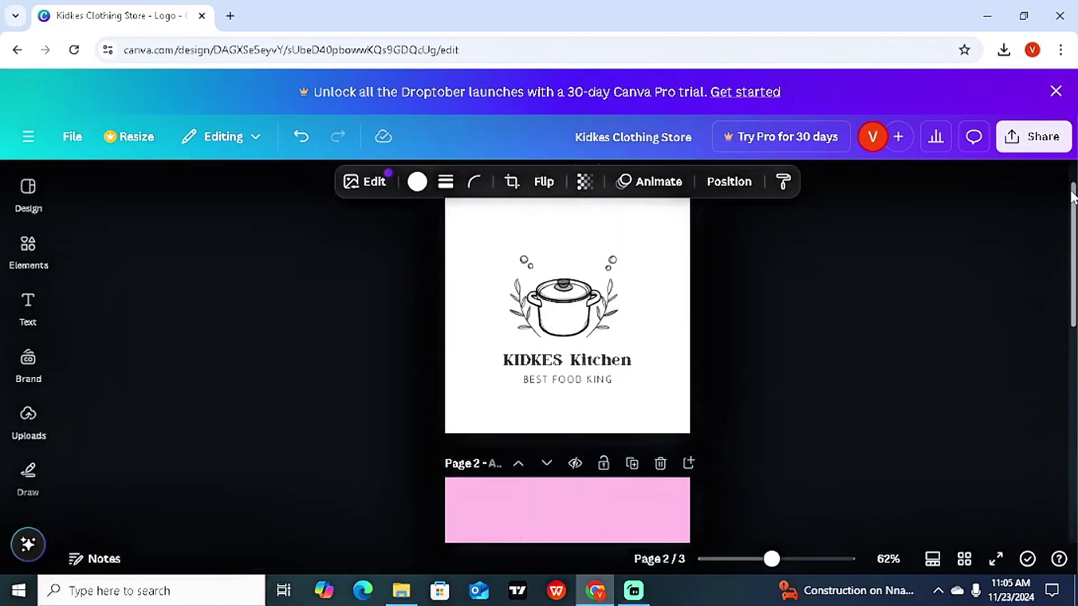
Step: Download all 3 pages of the KIDKES Kitchen design as a PNG
left_click(1042, 140)
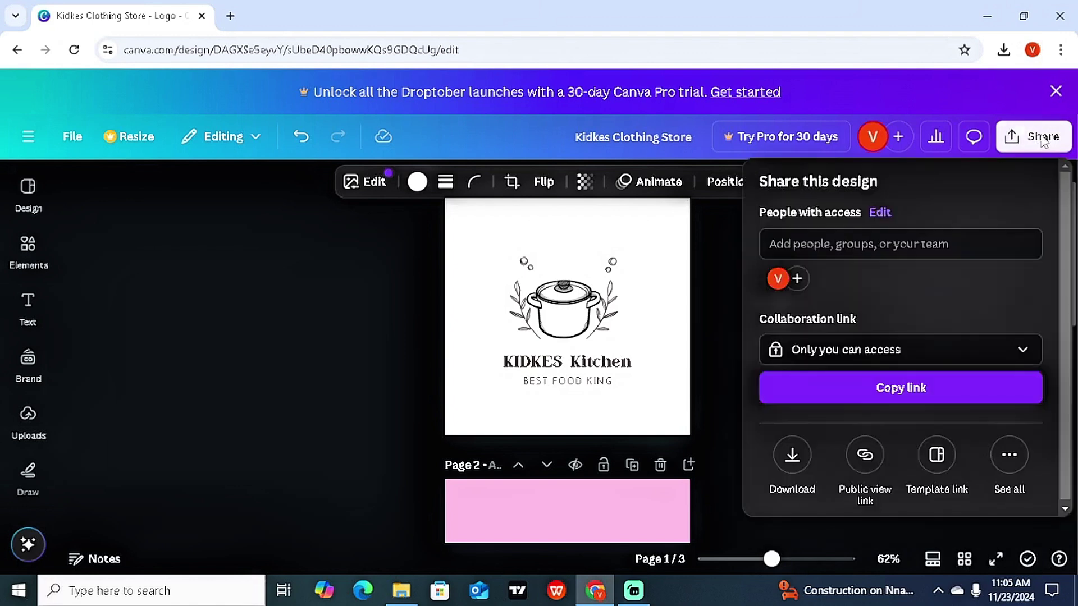
left_click(792, 455)
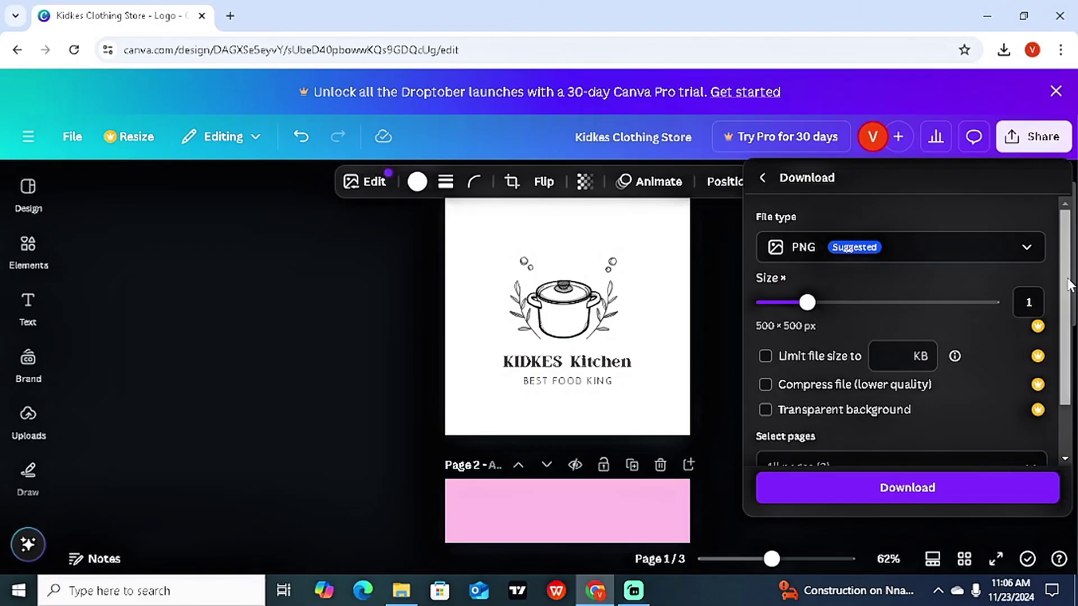
left_click_drag(1068, 285, 1069, 357)
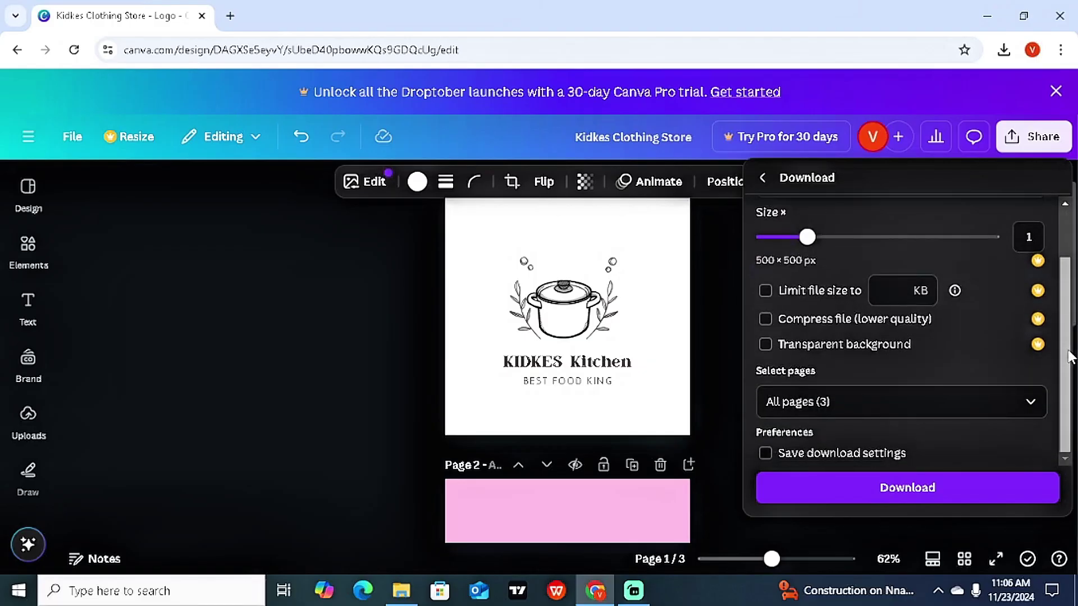
left_click(974, 487)
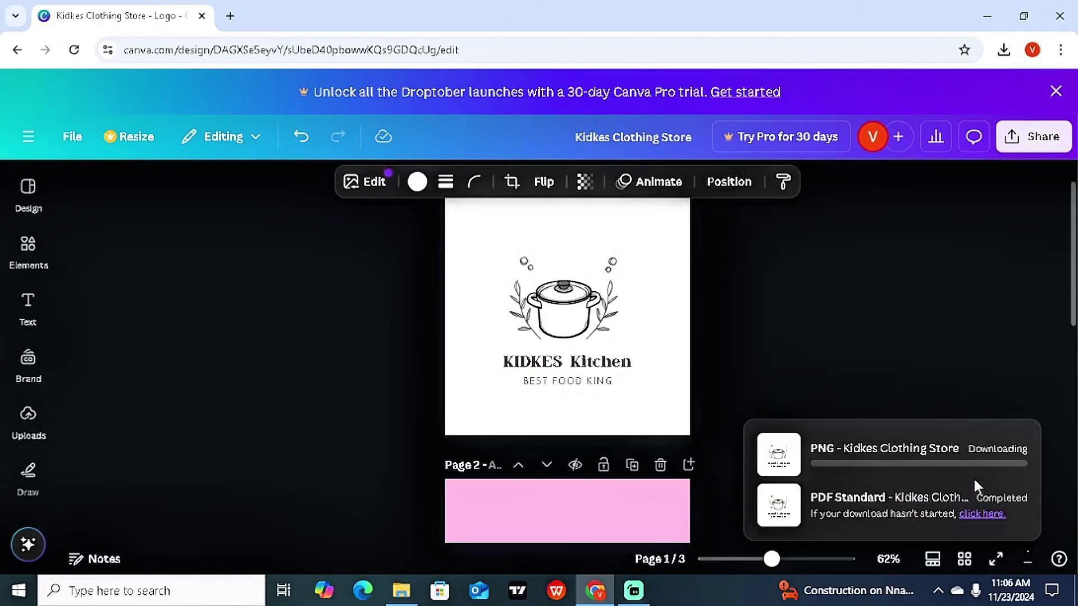